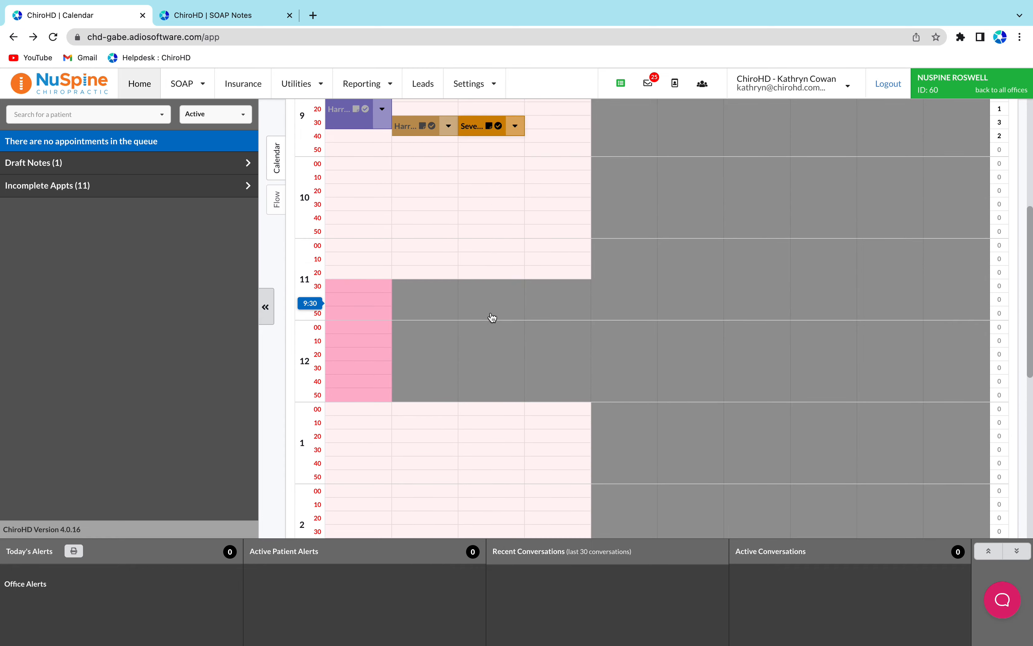
pyautogui.scroll(-10, 442, 265)
pyautogui.scroll(10, 442, 265)
pyautogui.scroll(5, 441, 266)
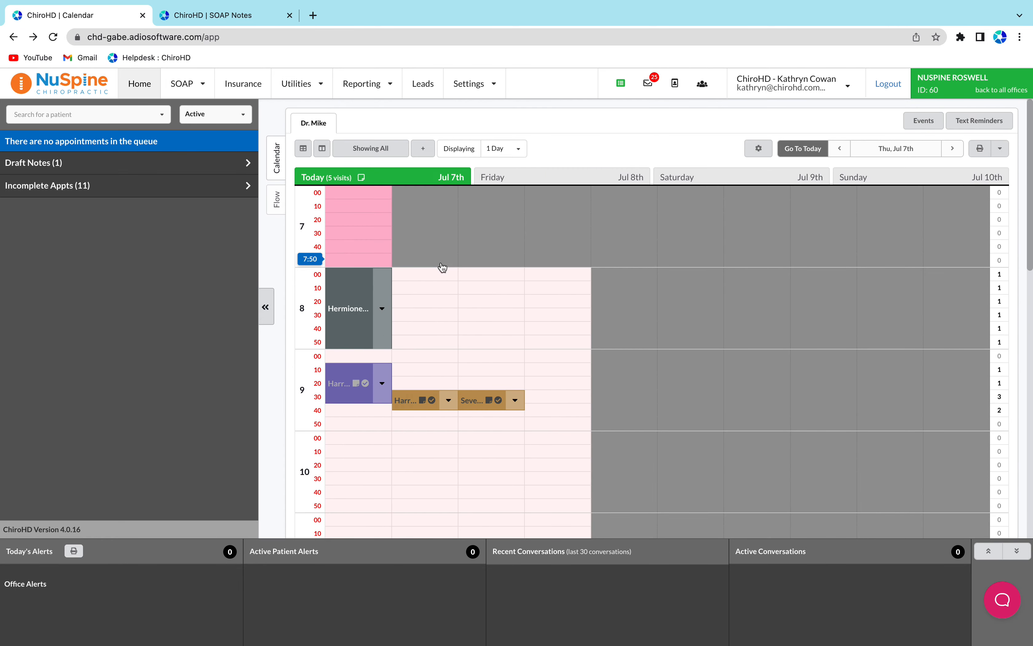
pyautogui.click(277, 199)
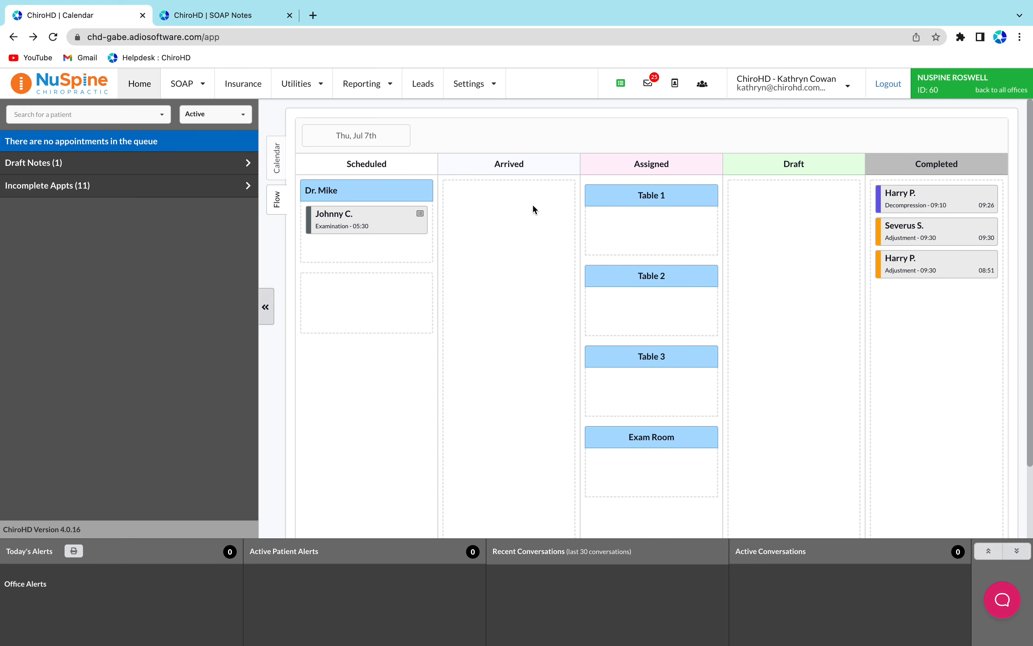
pyautogui.moveTo(913, 199); pyautogui.dragTo(473, 216)
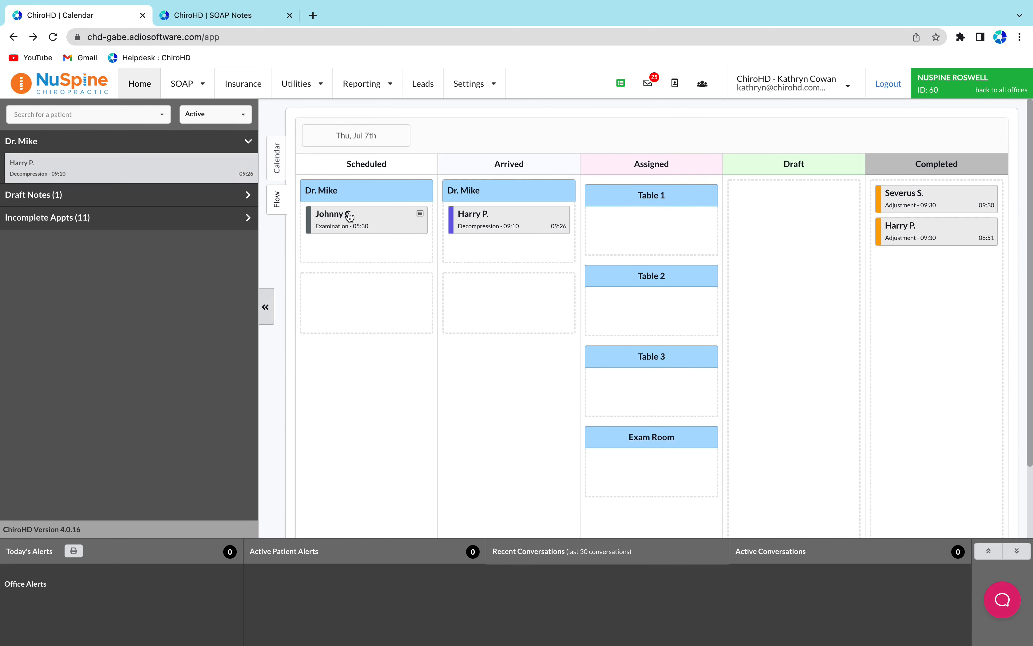
pyautogui.click(277, 166)
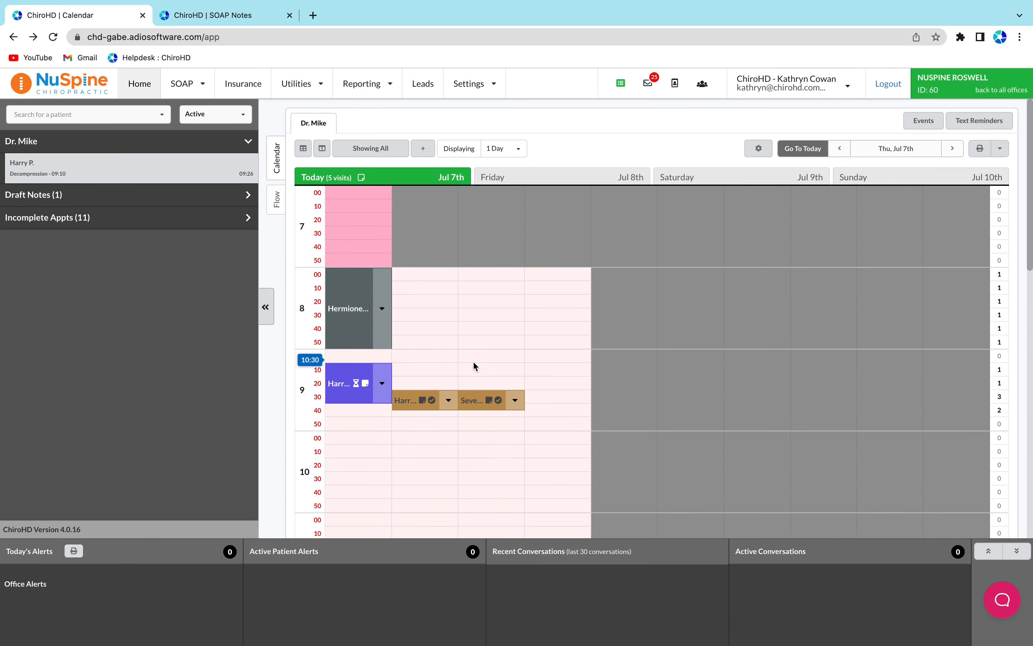
pyautogui.click(278, 199)
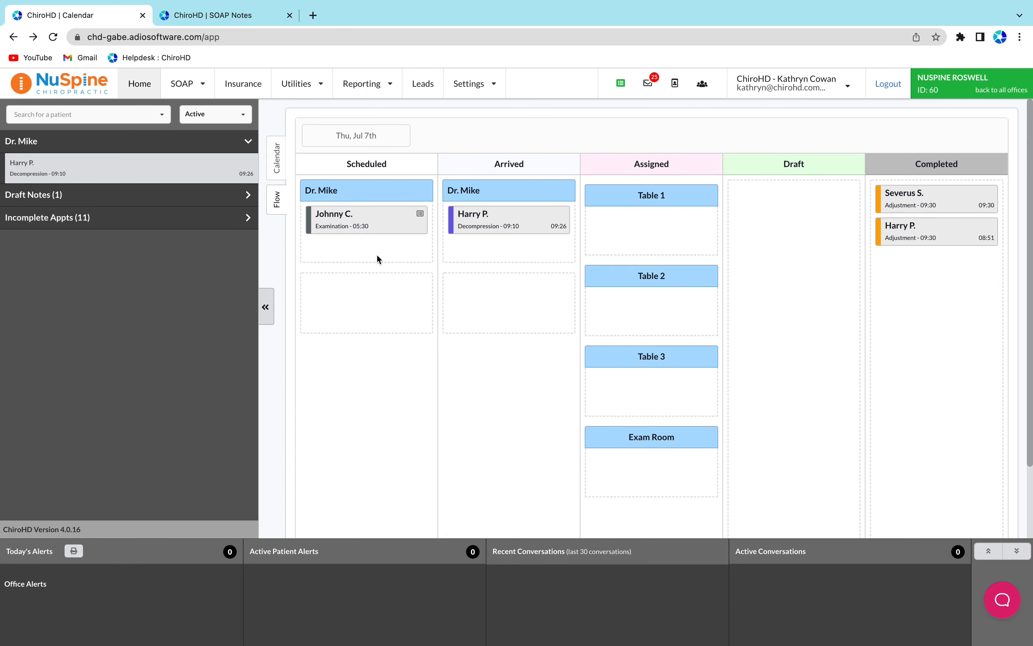
pyautogui.moveTo(345, 212); pyautogui.dragTo(500, 244)
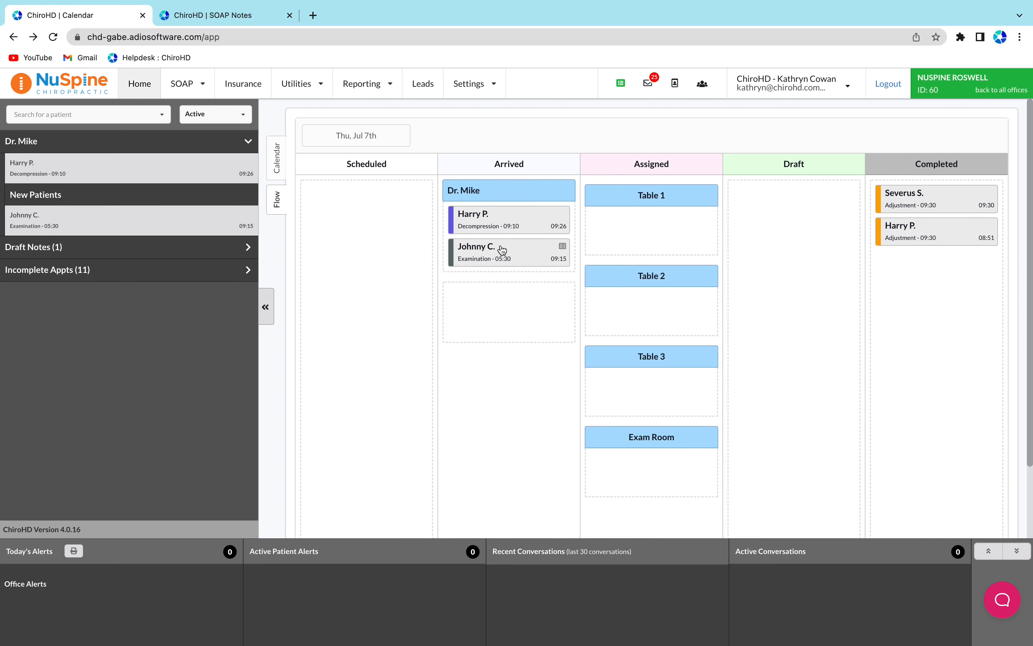
pyautogui.moveTo(491, 233); pyautogui.dragTo(625, 221)
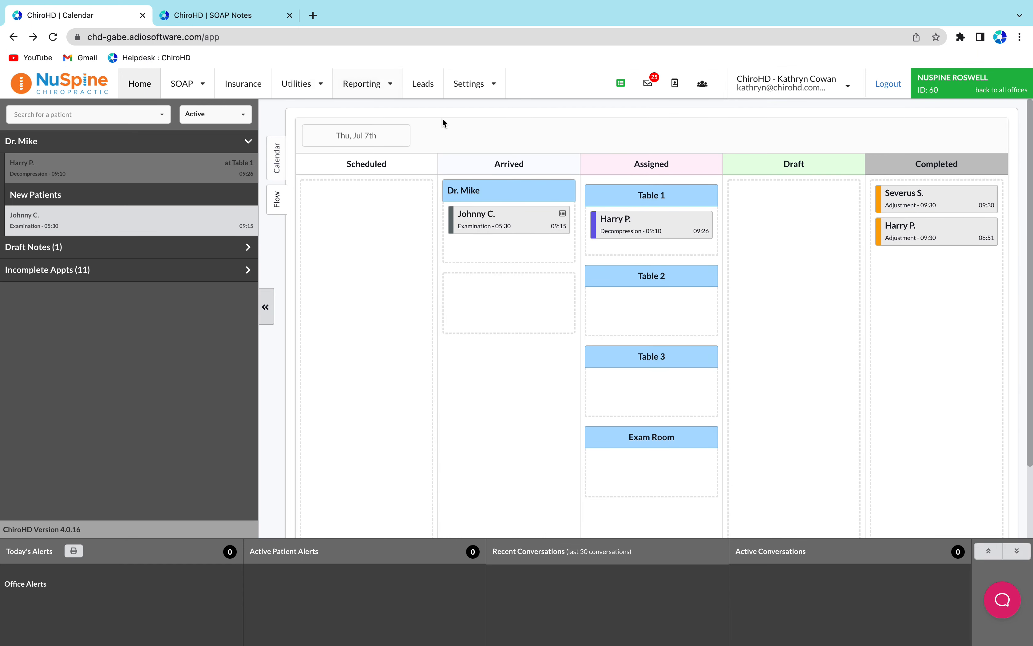
pyautogui.moveTo(617, 225); pyautogui.dragTo(951, 285)
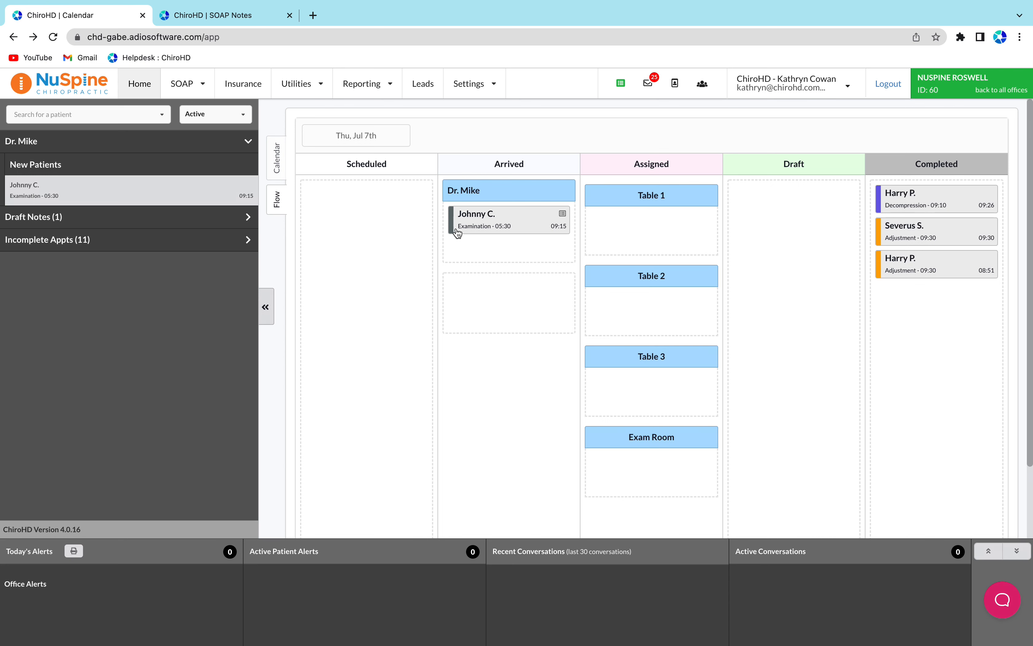
# Review the date picker and the day's appointments throughout the calendar view
pyautogui.click(376, 142)
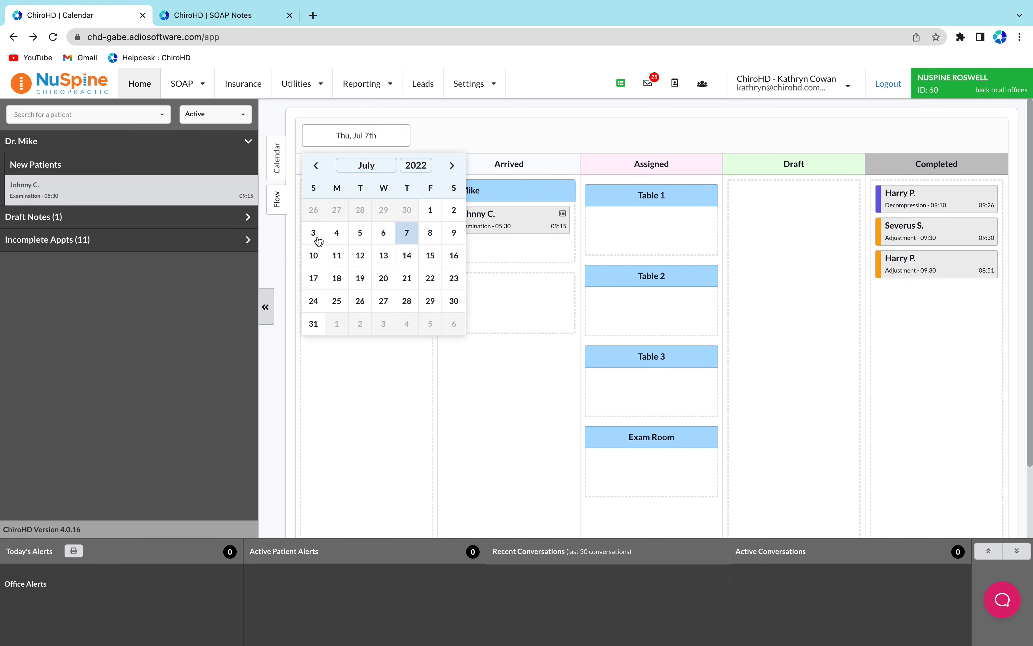
pyautogui.click(508, 135)
pyautogui.click(276, 170)
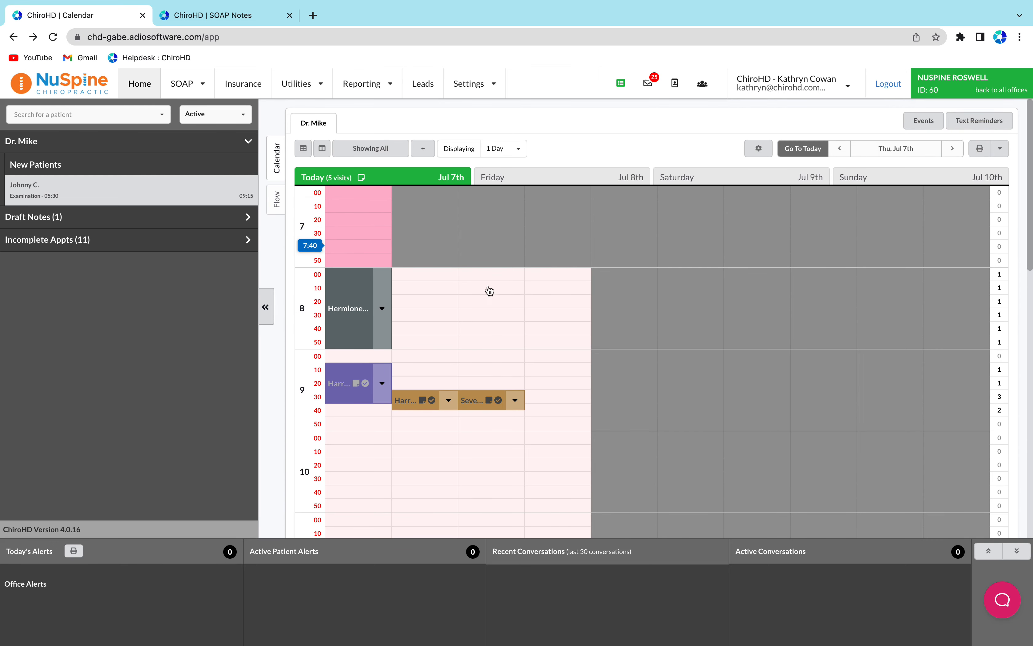
pyautogui.scroll(-10, 632, 307)
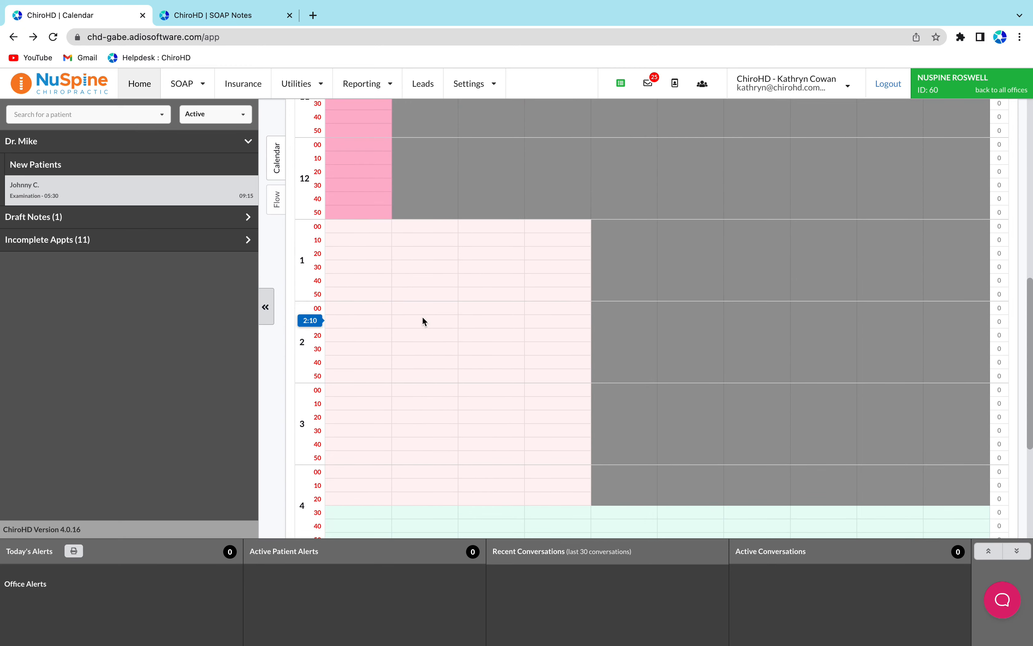
pyautogui.scroll(10, 589, 276)
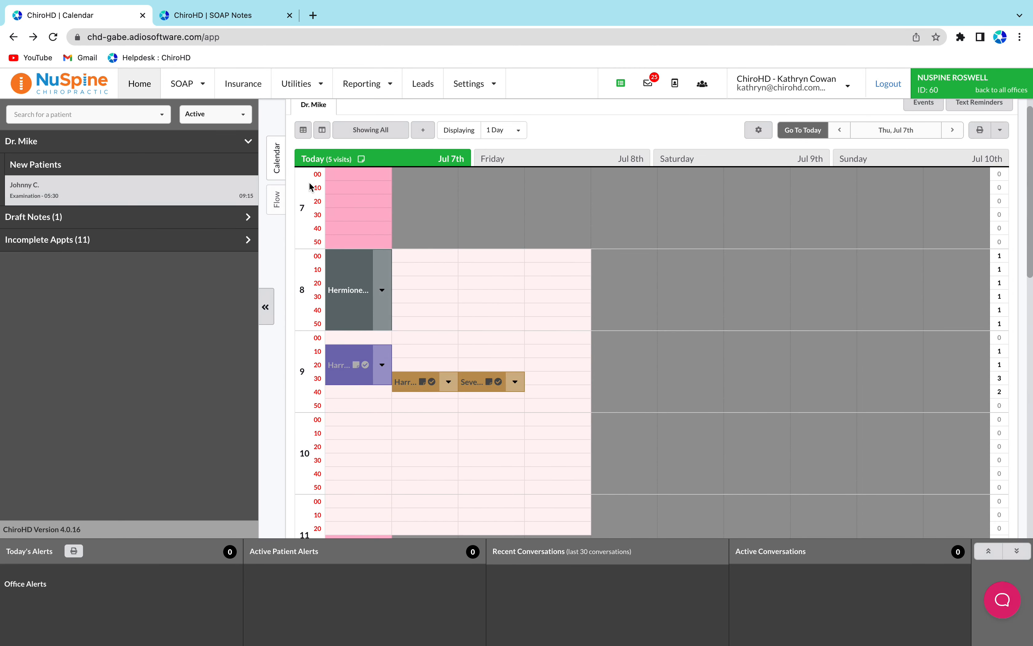
pyautogui.scroll(-1, 491, 240)
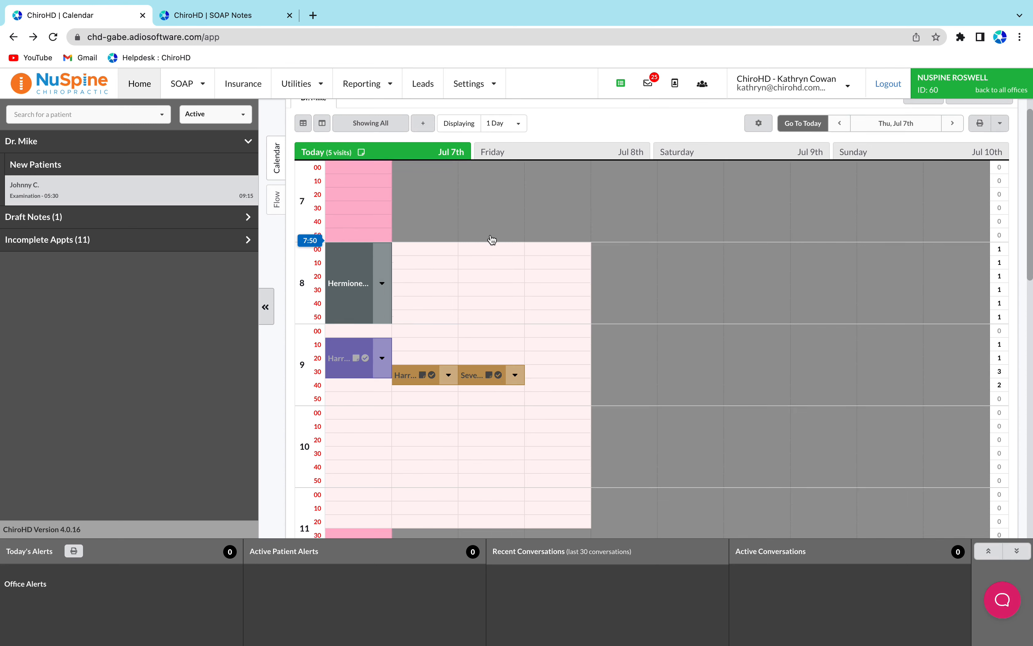
pyautogui.scroll(-10, 492, 240)
pyautogui.scroll(10, 446, 248)
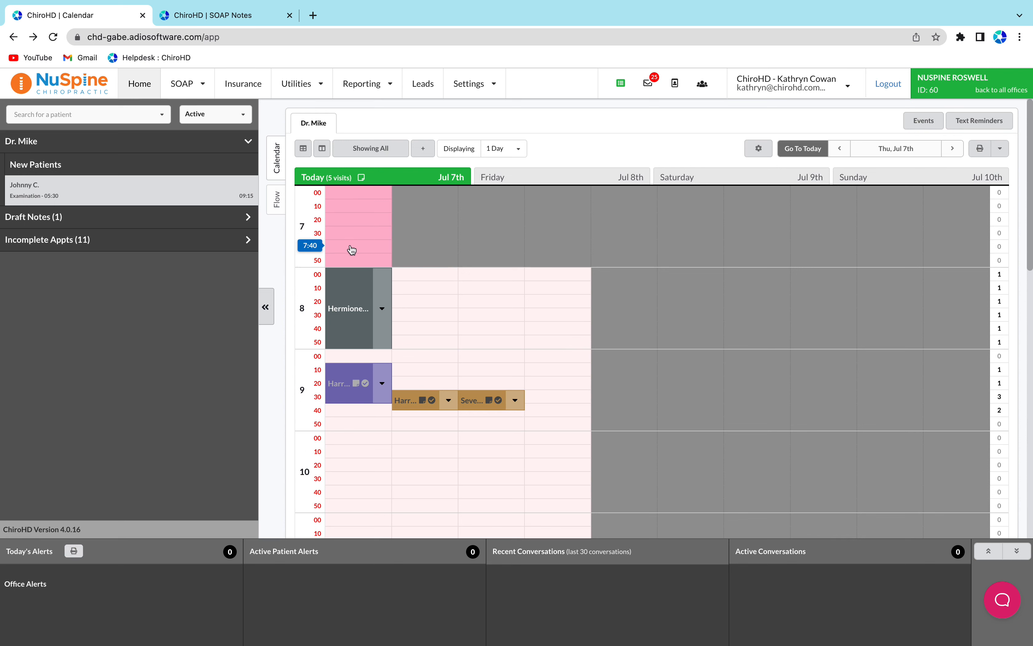
pyautogui.moveTo(365, 289)
pyautogui.scroll(-8, 320, 276)
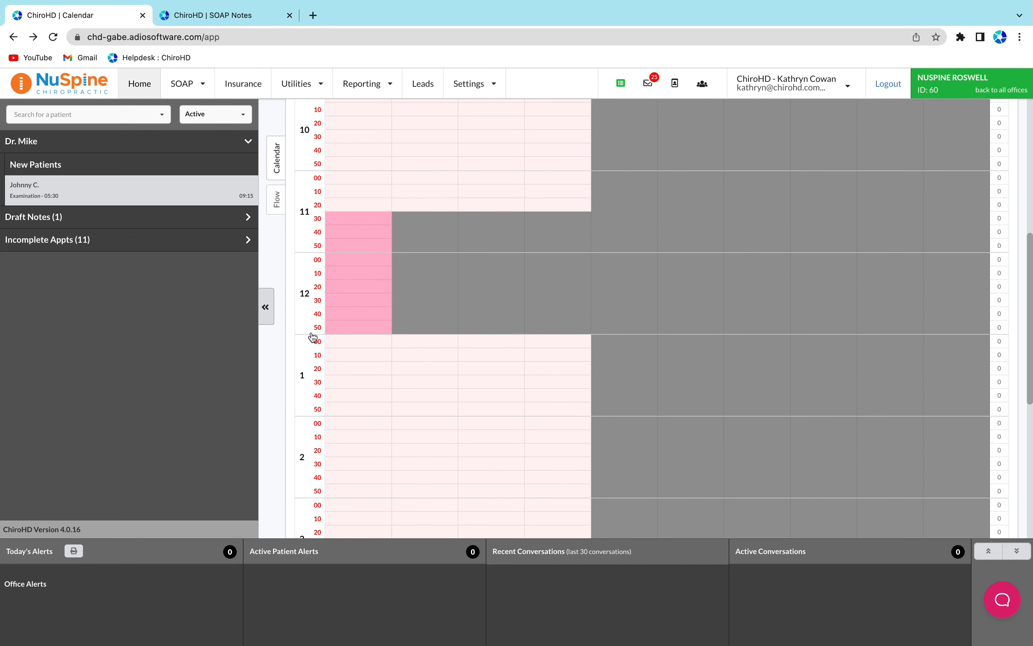
pyautogui.scroll(-8, 313, 337)
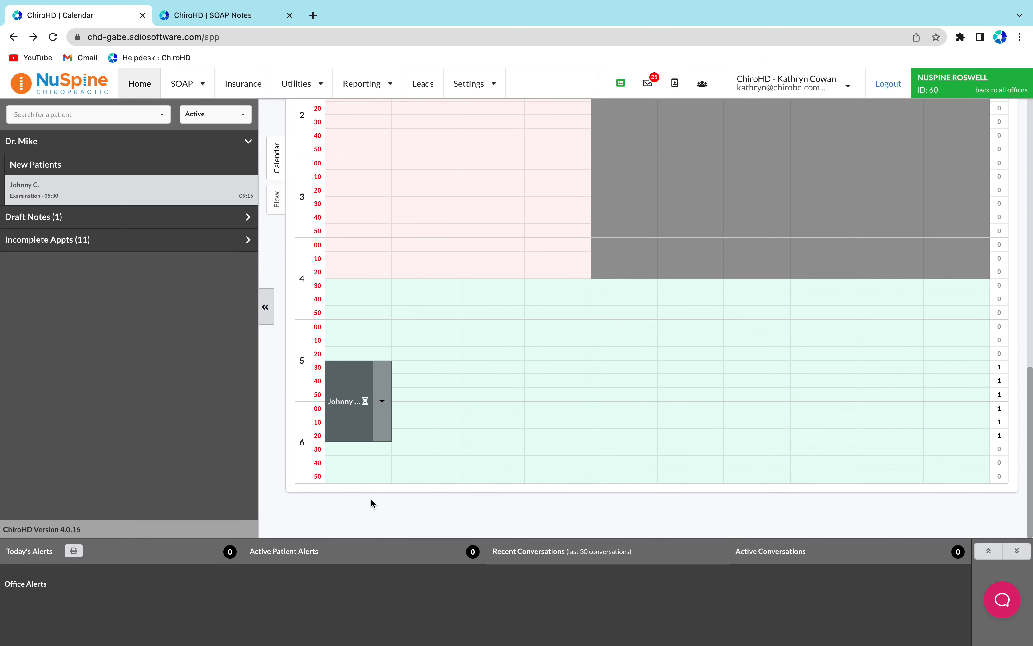
pyautogui.scroll(15, 394, 337)
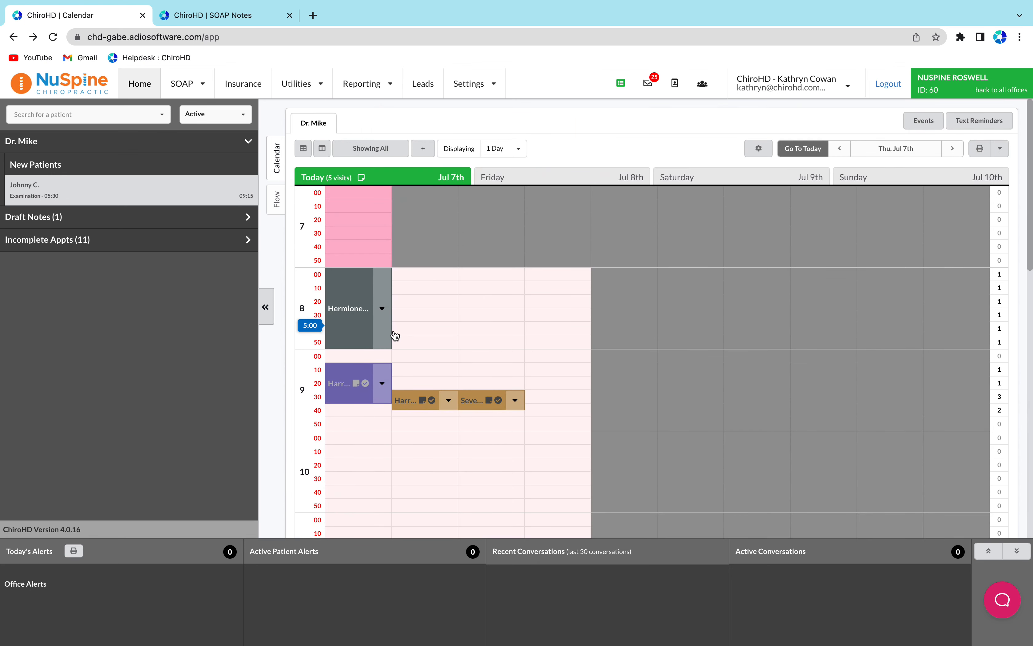
# Open Dr. Mike's provider schedule and clear the existing Monday to Friday hour blocks
pyautogui.click(762, 150)
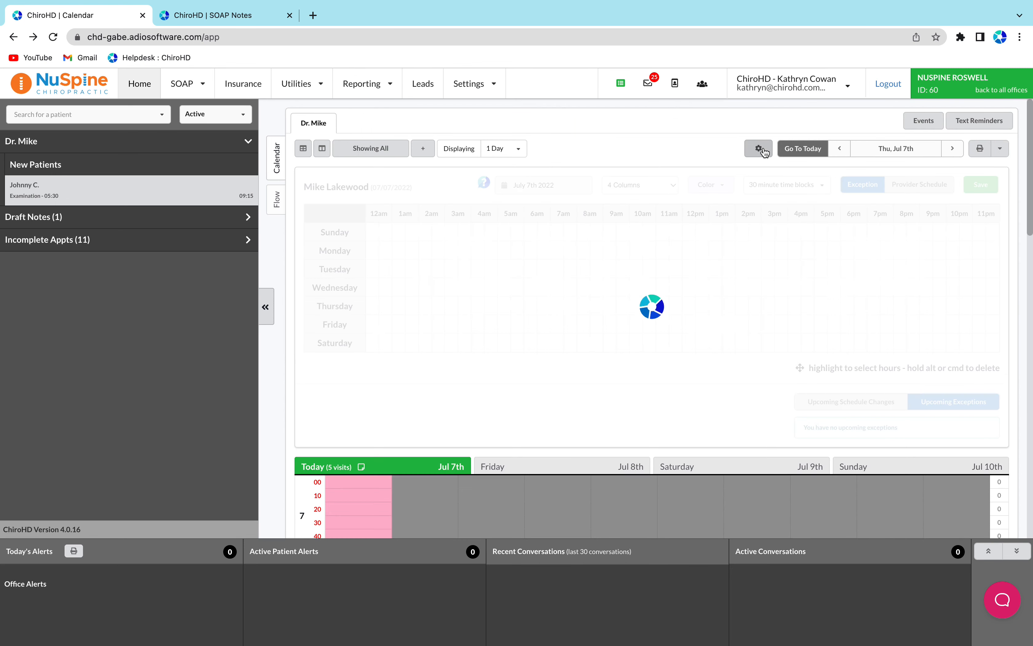
pyautogui.click(916, 186)
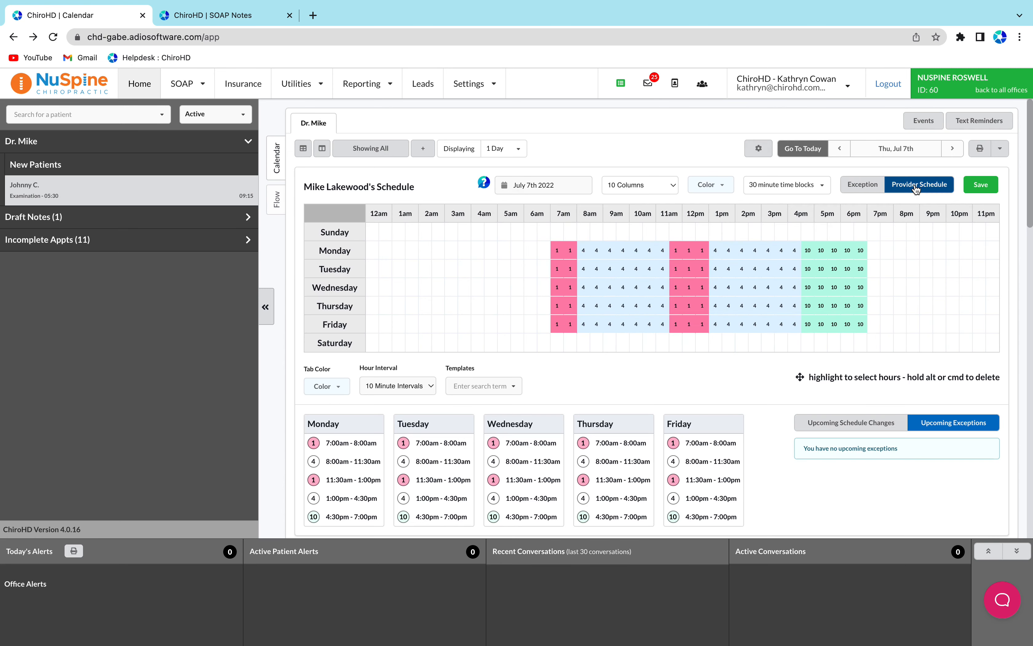
pyautogui.moveTo(557, 250); pyautogui.dragTo(862, 328)
# Set the schedule block to 2 Columns with the Standard color
pyautogui.click(651, 183)
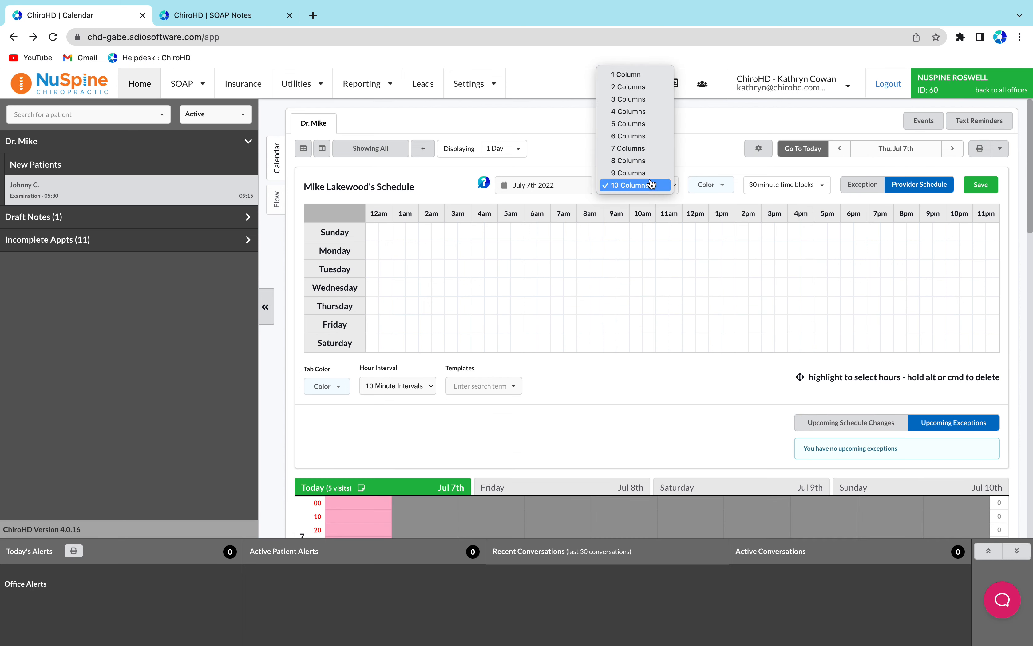
pyautogui.click(637, 87)
pyautogui.click(708, 185)
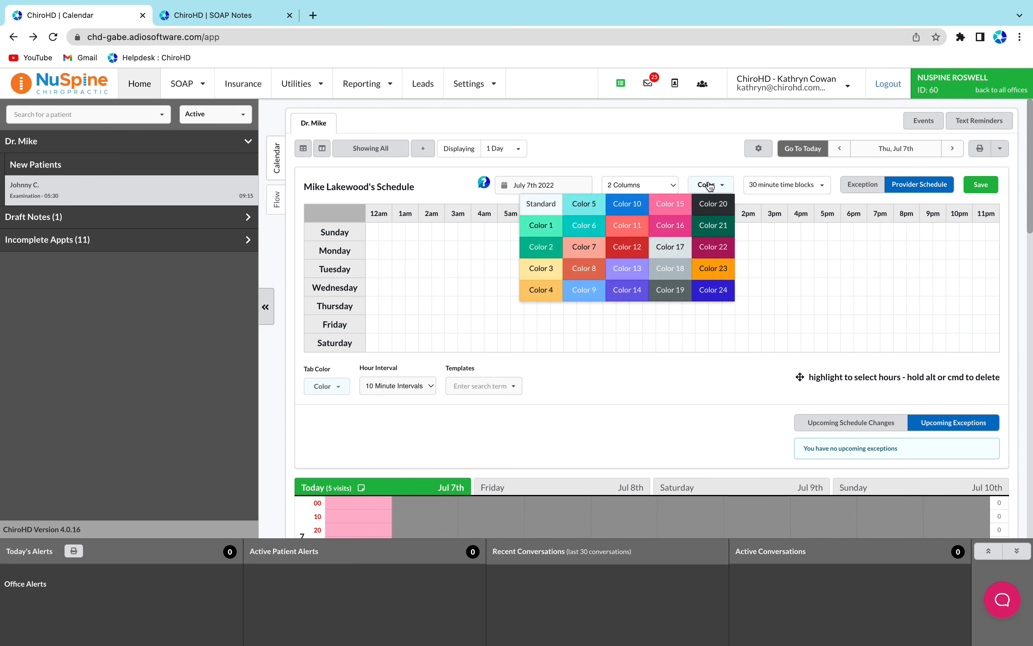
pyautogui.click(542, 206)
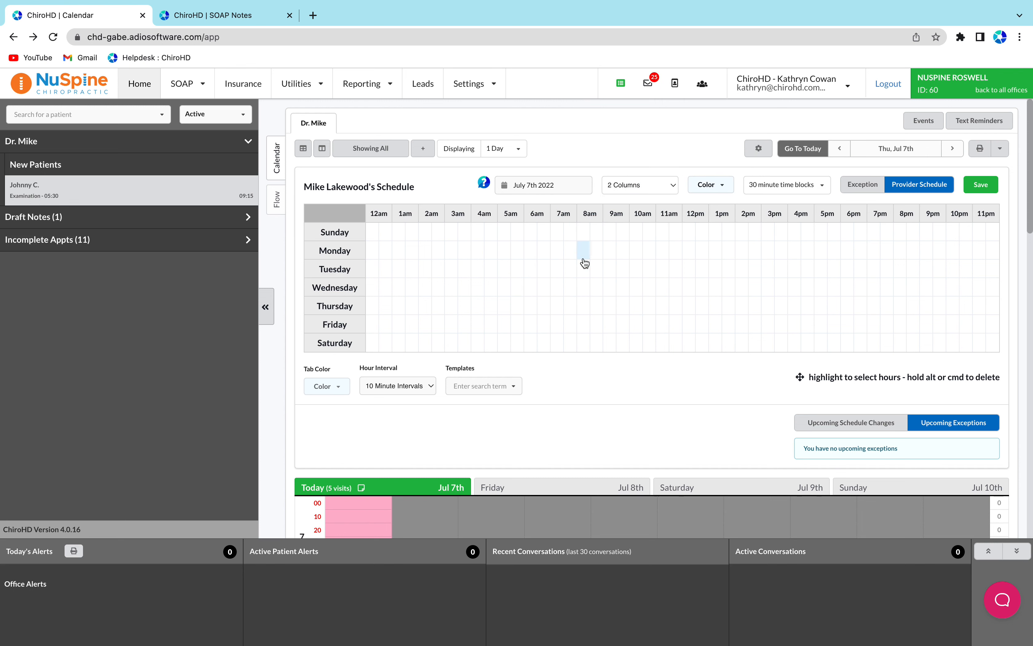
# Fill Monday to Friday from 8am to 7pm with the 2-column block and close the schedule editor
pyautogui.moveTo(583, 252); pyautogui.dragTo(858, 321)
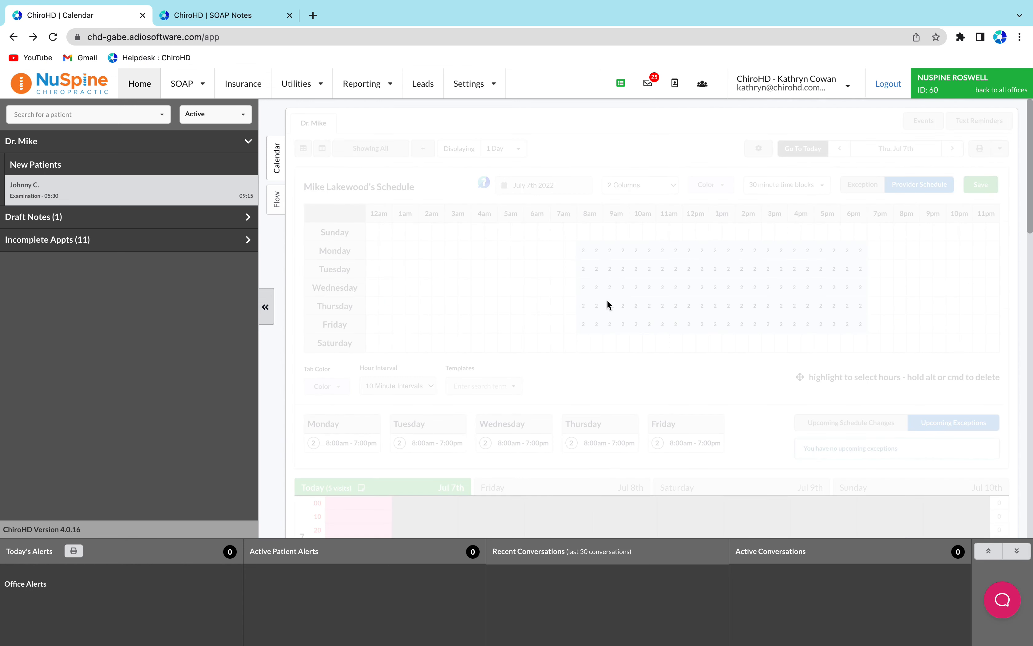
pyautogui.click(752, 142)
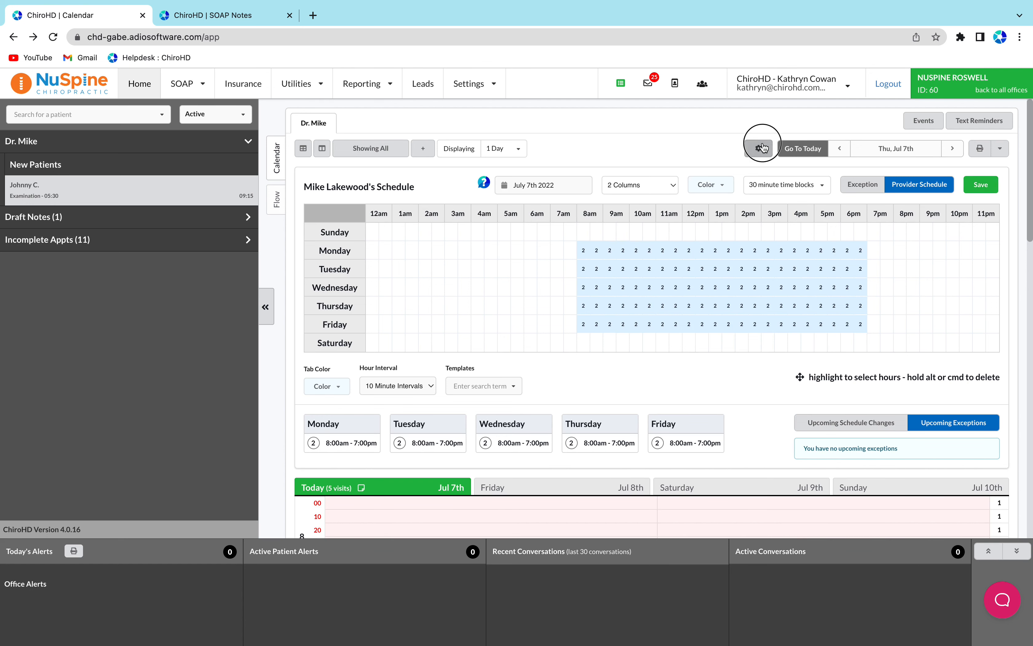
pyautogui.scroll(-3, 572, 293)
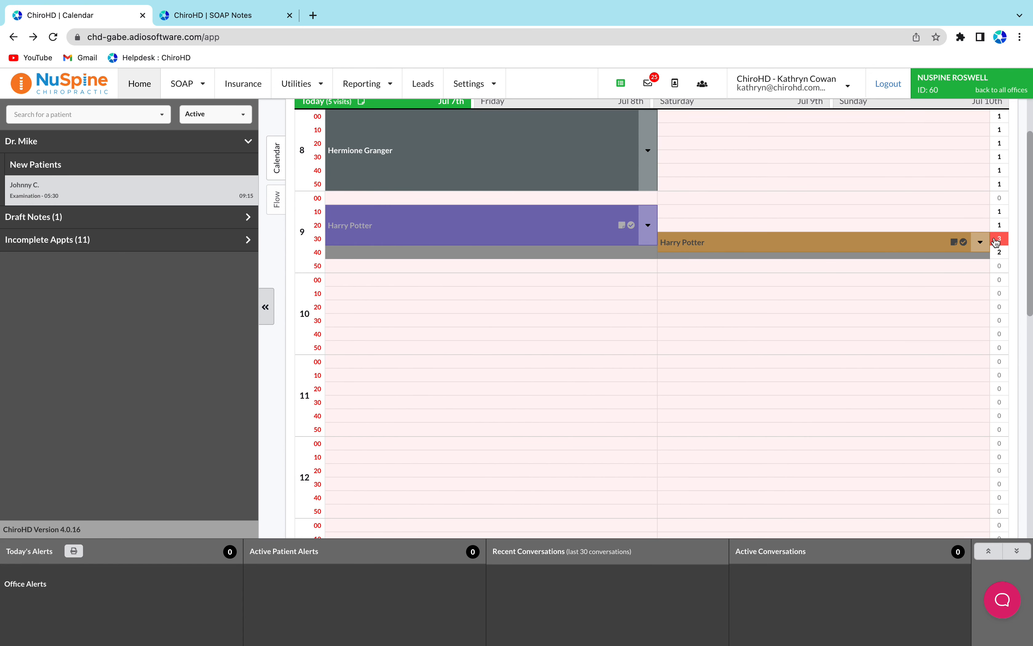
pyautogui.scroll(2, 991, 239)
pyautogui.click(1010, 300)
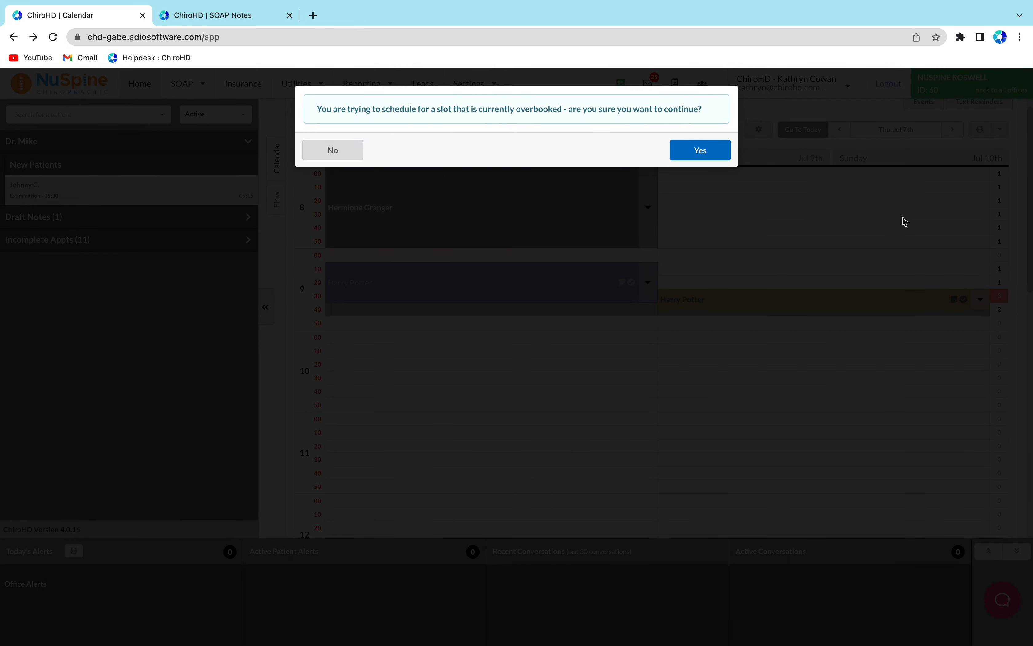
pyautogui.click(314, 155)
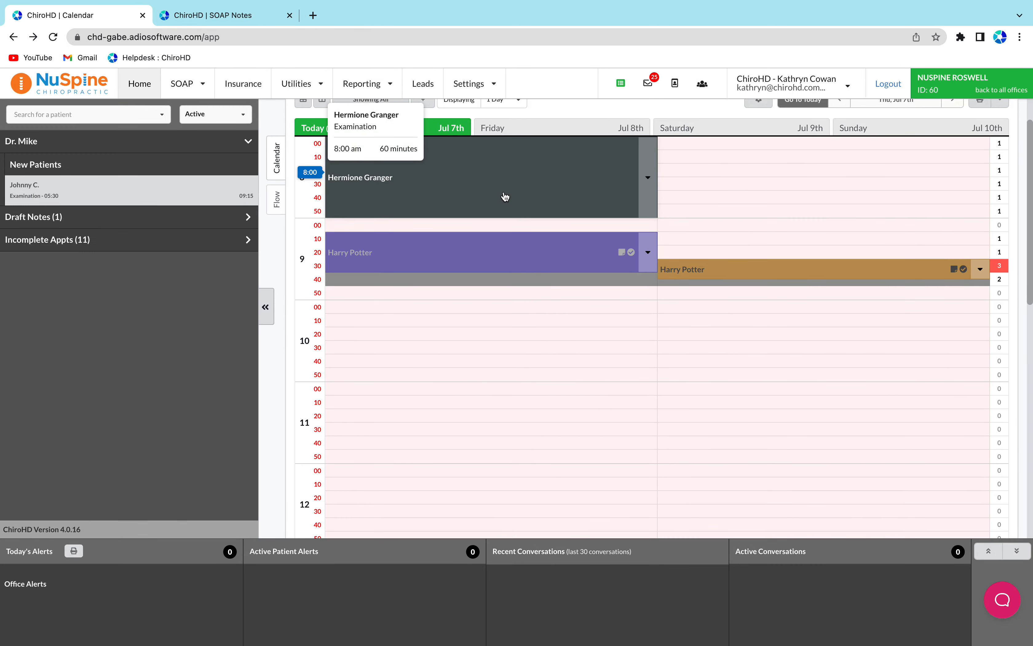
# Move Severus Snape's 9:30 appointment to 10:00 in the first column
pyautogui.click(418, 151)
pyautogui.scroll(-2, 534, 327)
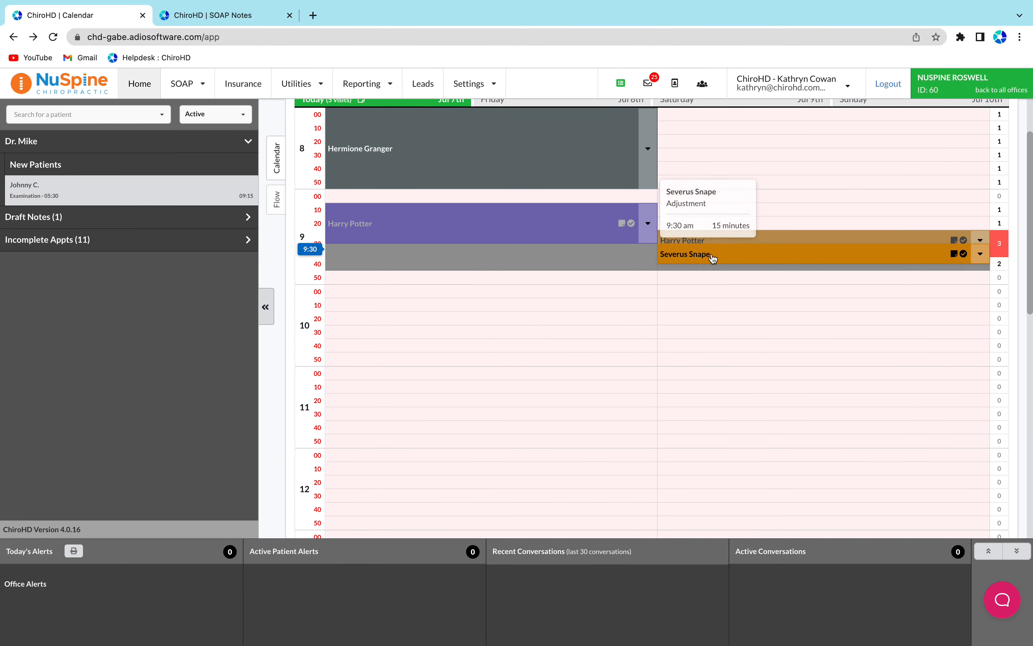
pyautogui.moveTo(712, 258); pyautogui.dragTo(388, 294)
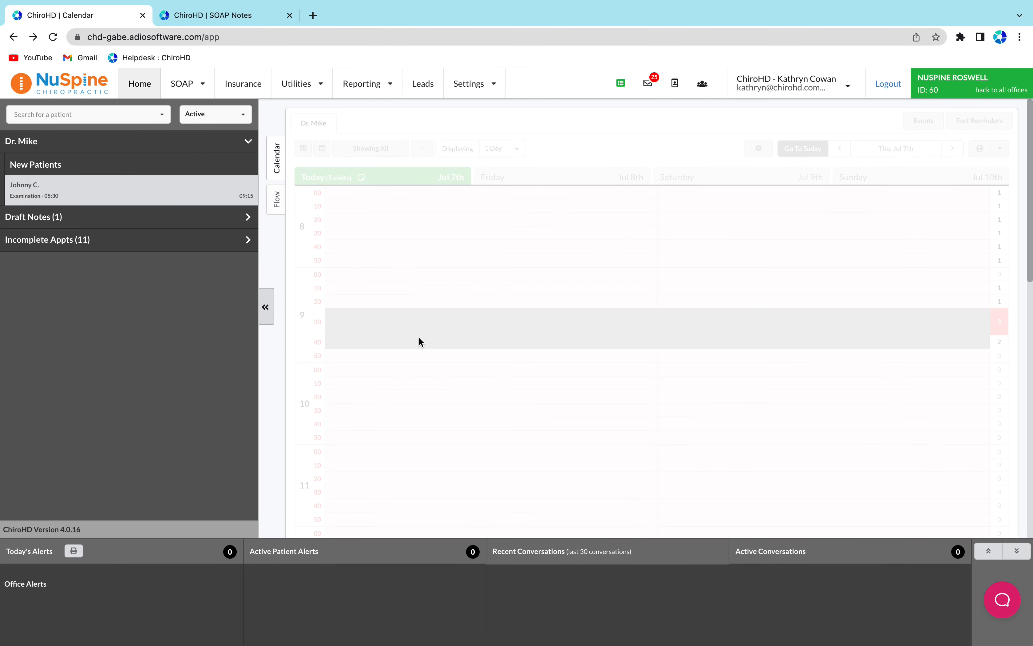
# Check the Flow board for the rescheduled visits and return to the calendar
pyautogui.click(423, 148)
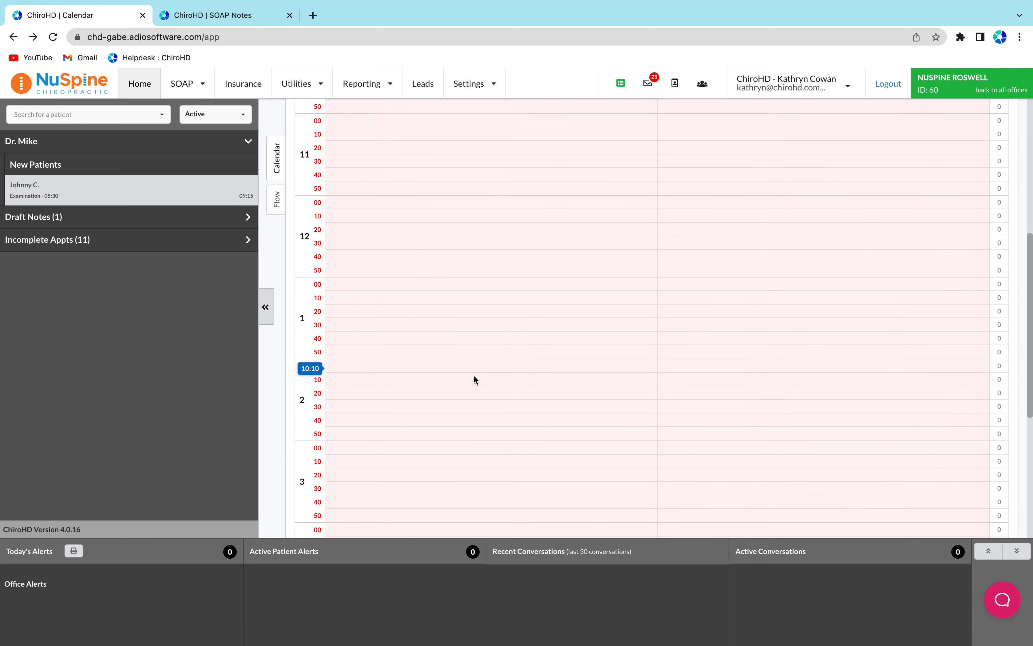
pyautogui.click(277, 199)
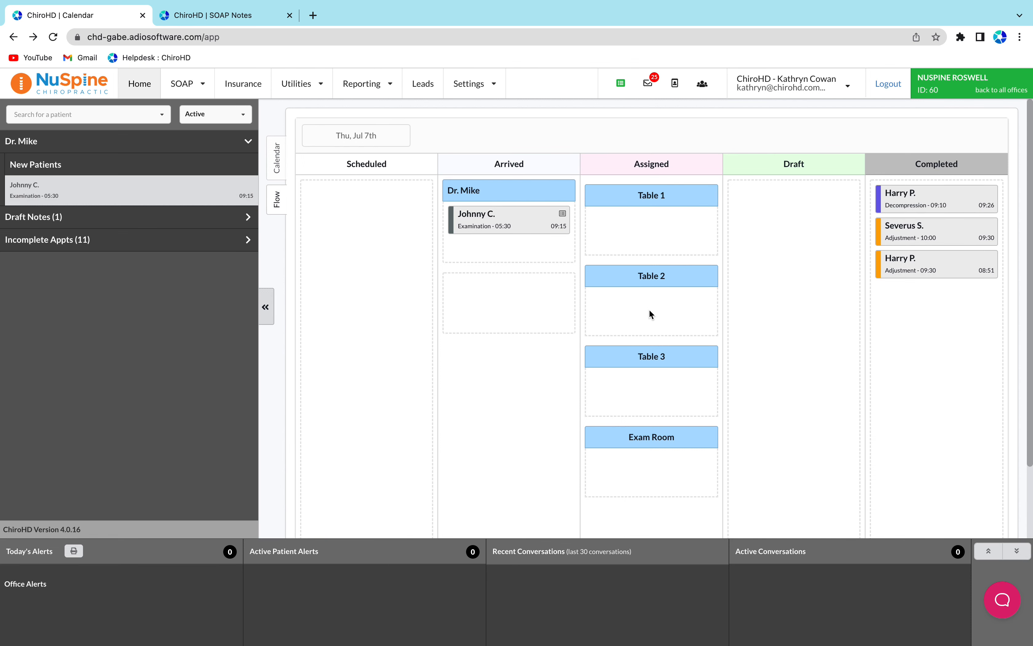
pyautogui.click(277, 158)
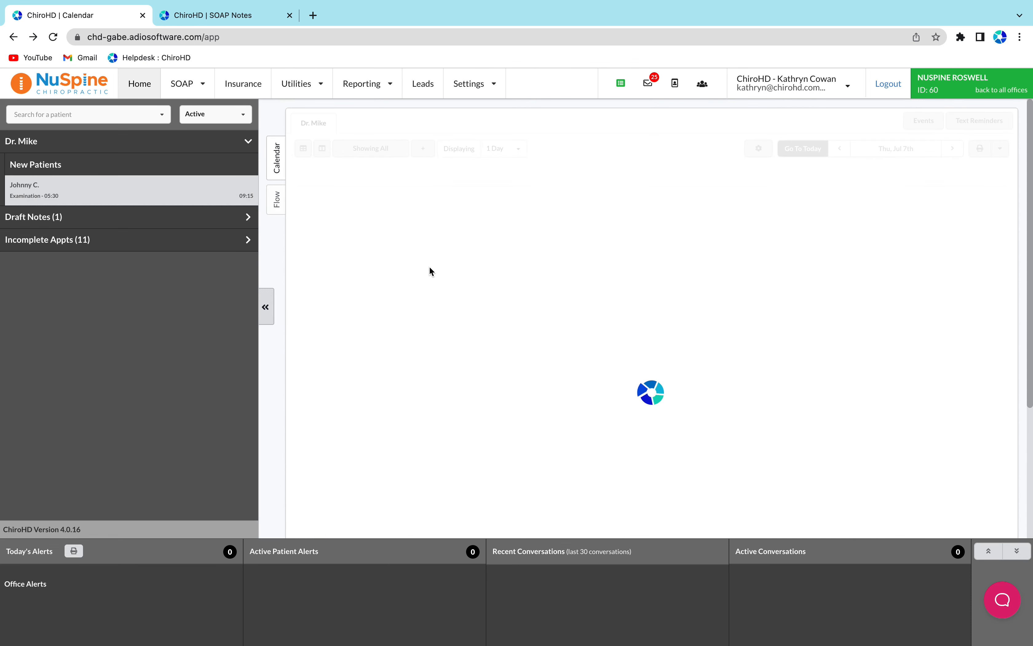
pyautogui.scroll(-10, 429, 266)
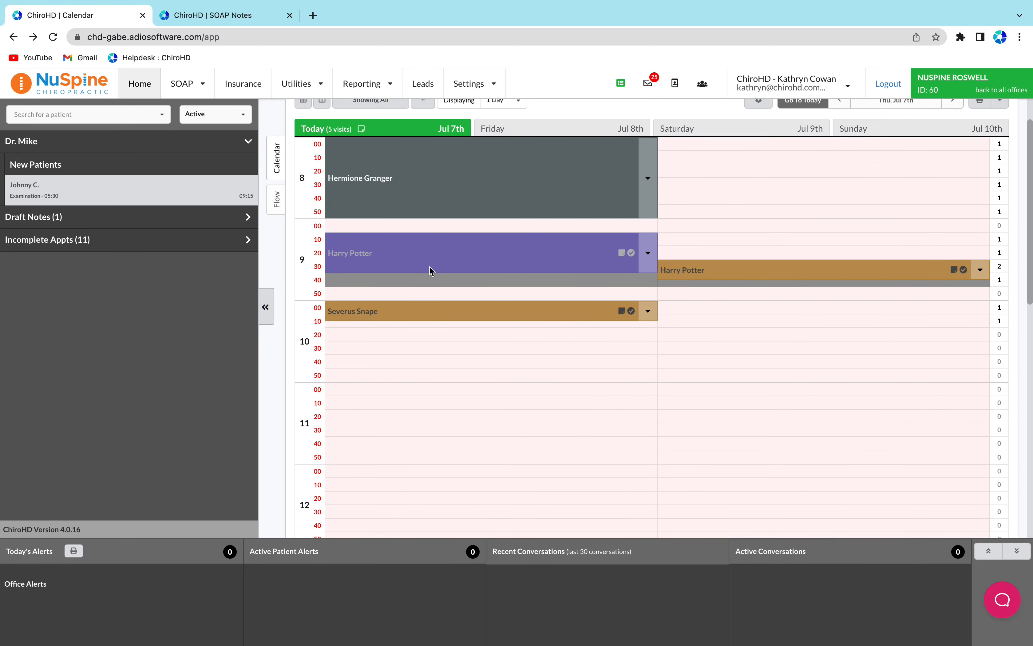
pyautogui.scroll(-8, 430, 267)
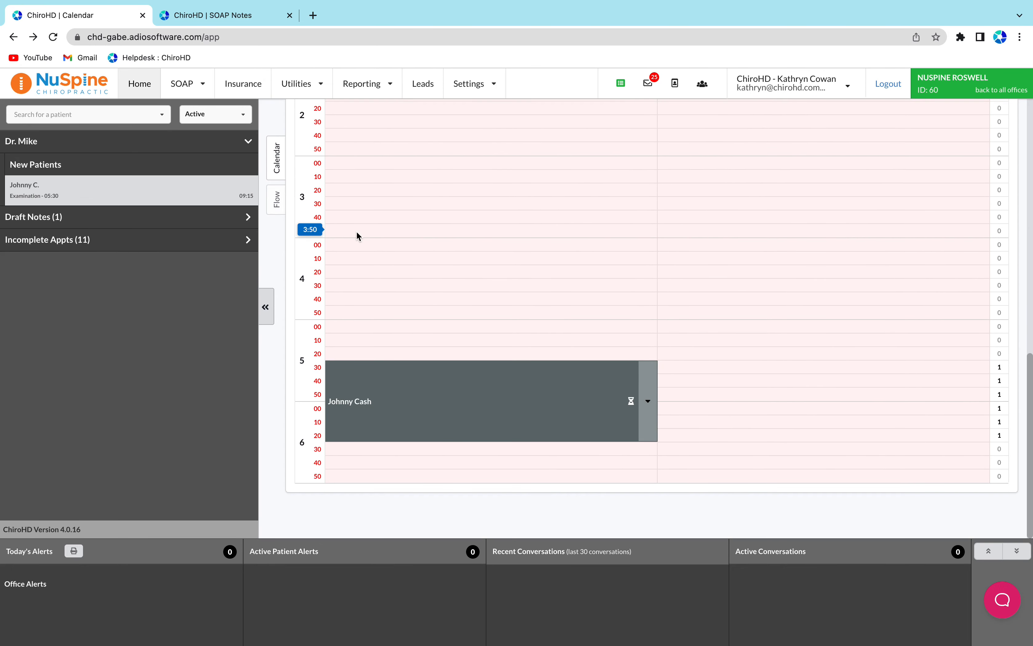
pyautogui.click(338, 232)
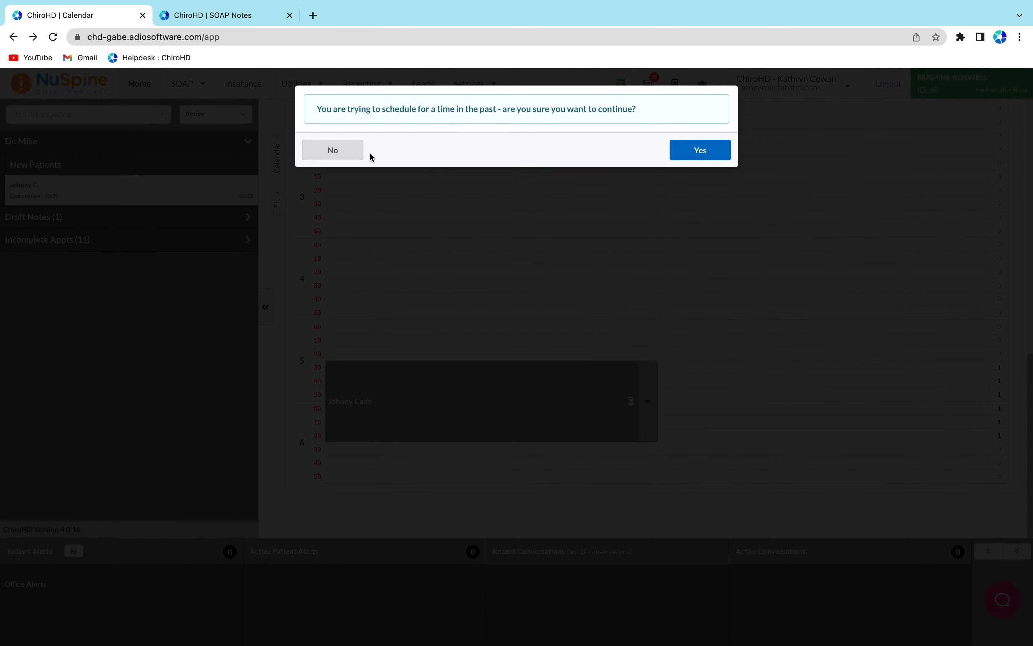
pyautogui.click(354, 151)
pyautogui.scroll(13, 700, 235)
pyautogui.scroll(1, 700, 235)
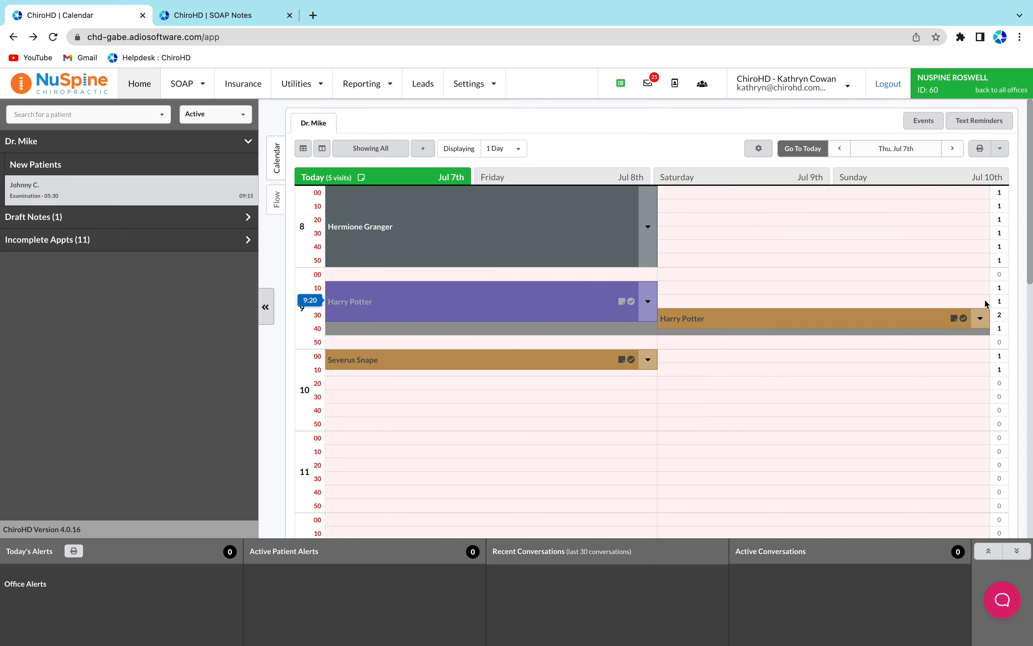
pyautogui.click(1003, 320)
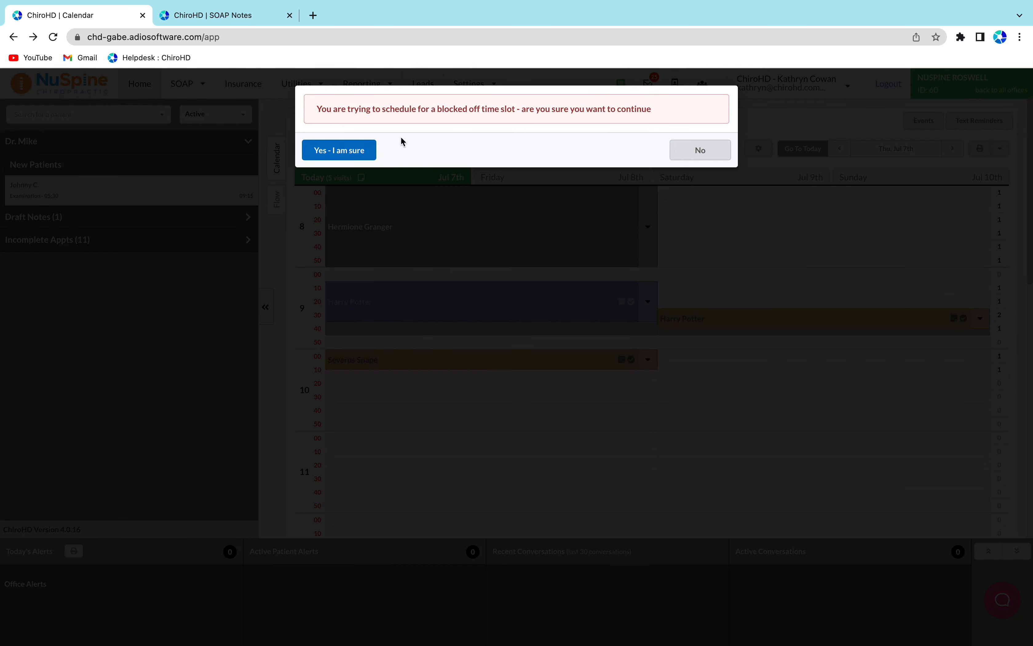
pyautogui.click(368, 151)
pyautogui.click(404, 130)
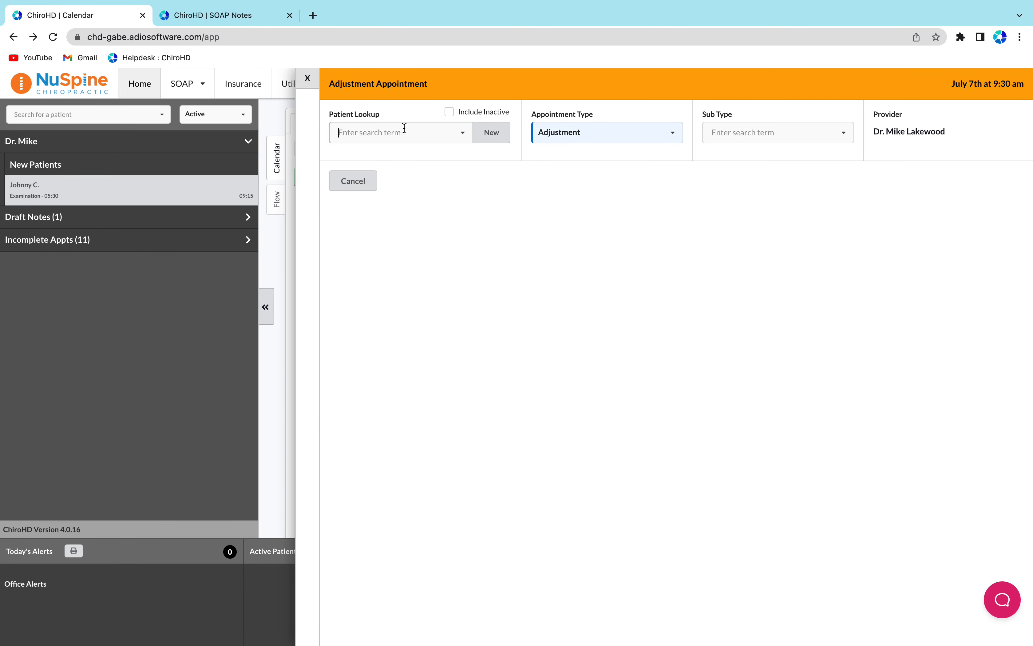
pyautogui.click(353, 181)
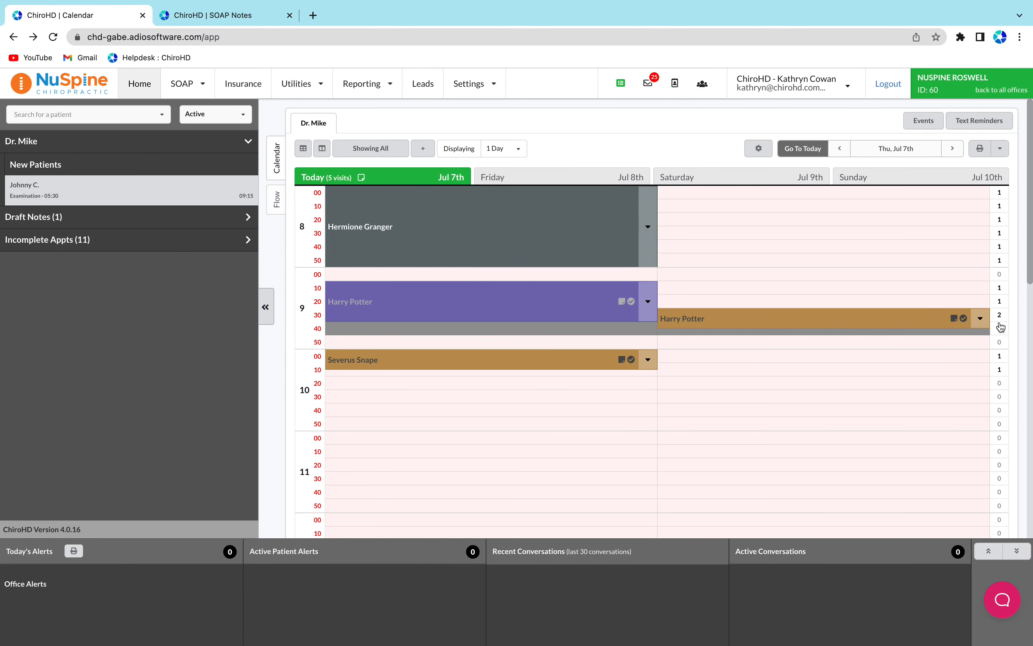
# Book an Adjustment appointment for Harry Potter at 1:00 pm on July 7th with Dr. Mike Lakewood
pyautogui.scroll(-10, 704, 368)
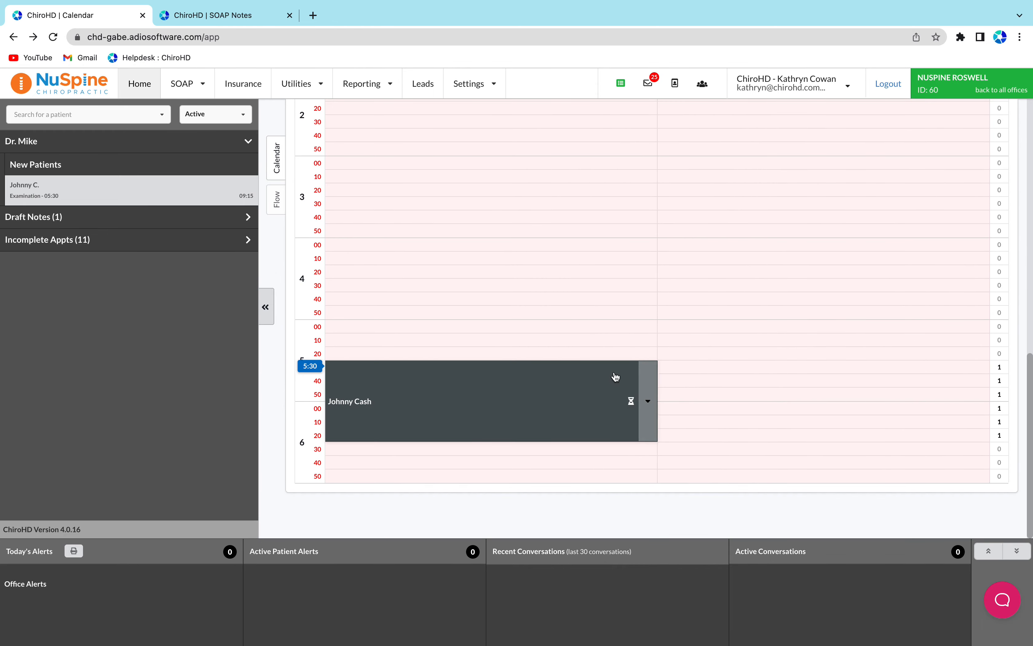
pyautogui.scroll(10, 336, 248)
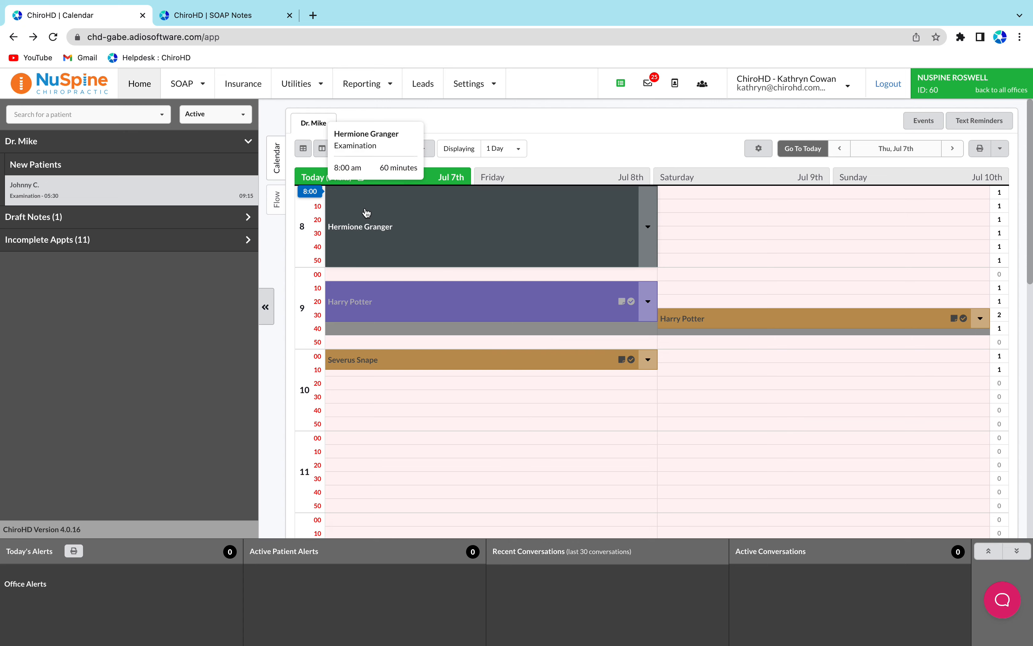
pyautogui.scroll(-10, 366, 213)
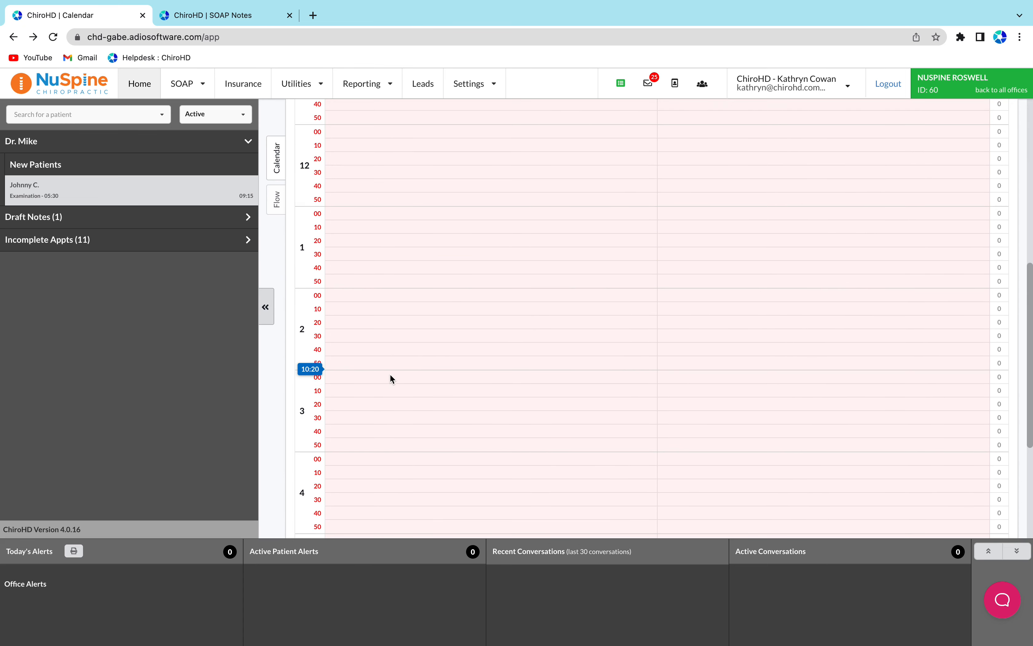
pyautogui.click(335, 214)
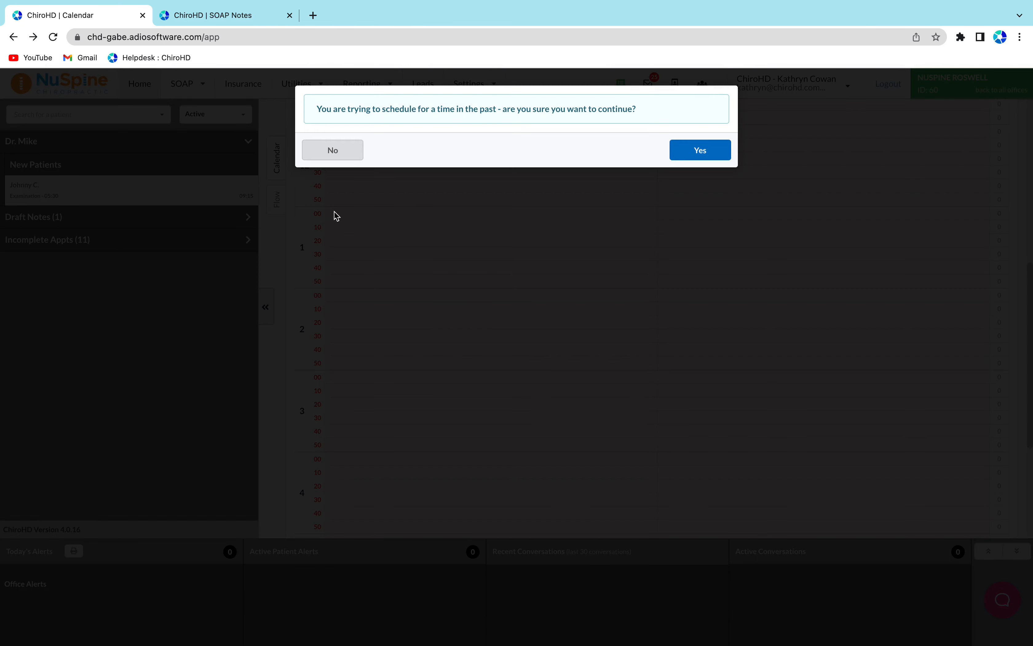
pyautogui.click(685, 155)
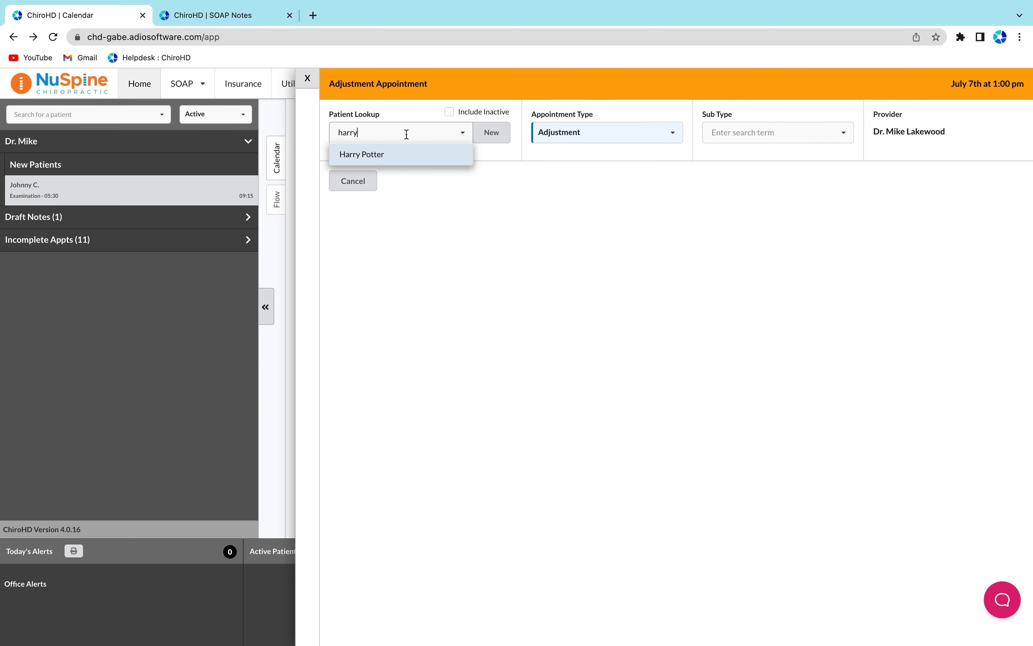
pyautogui.click(412, 156)
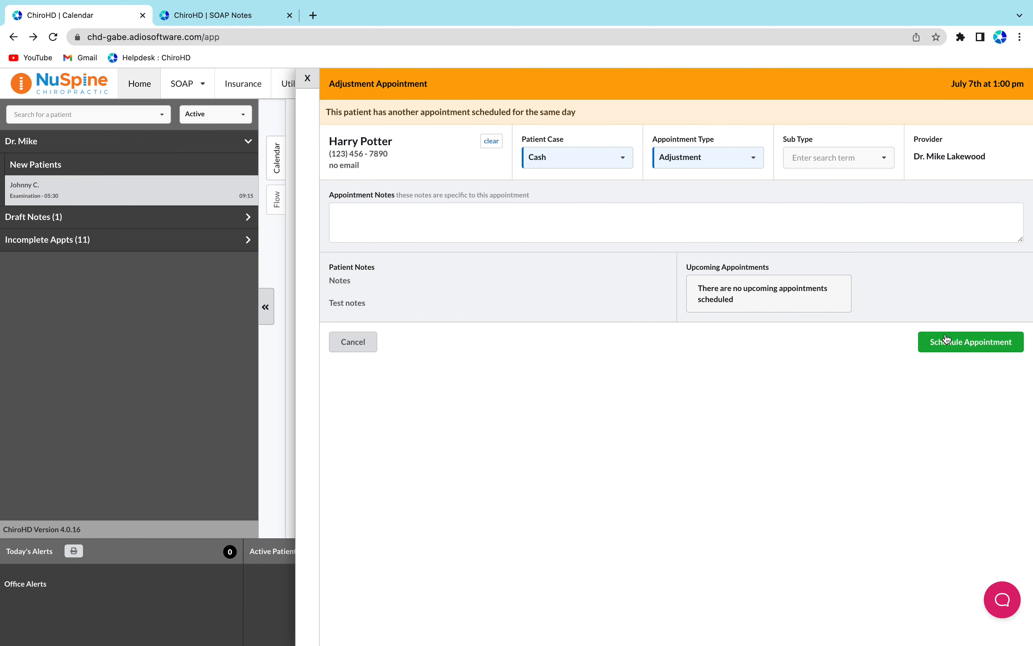
pyautogui.click(955, 338)
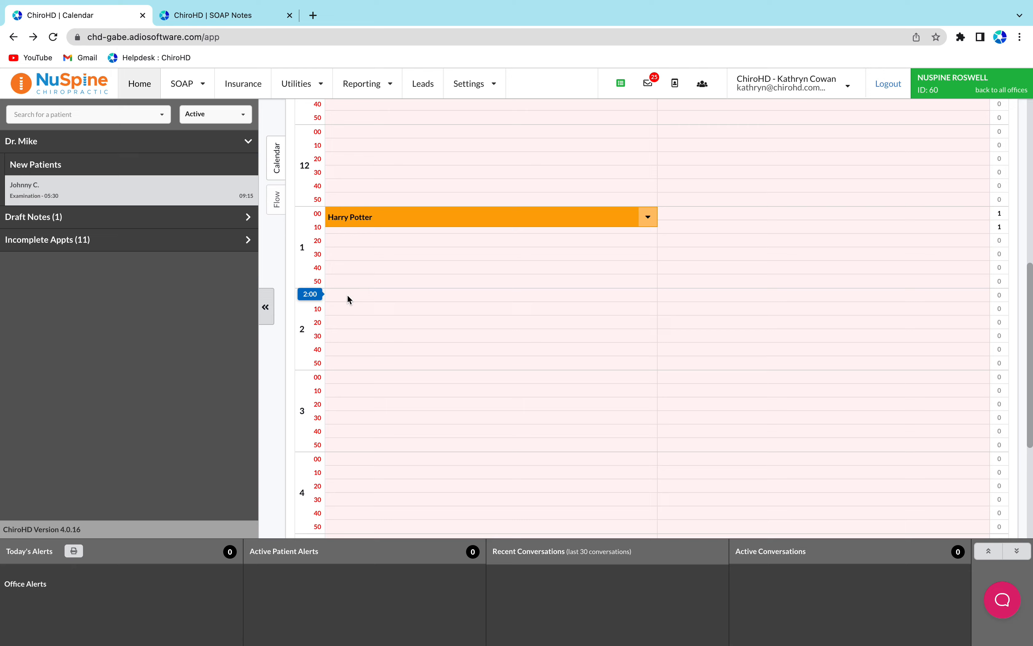
pyautogui.click(347, 295)
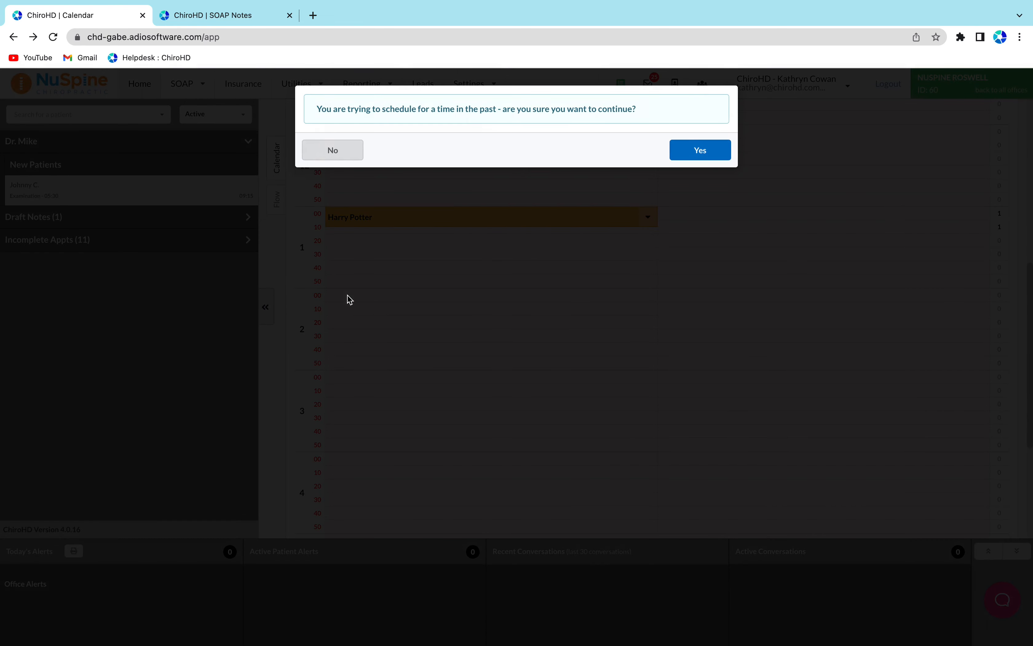
pyautogui.click(722, 150)
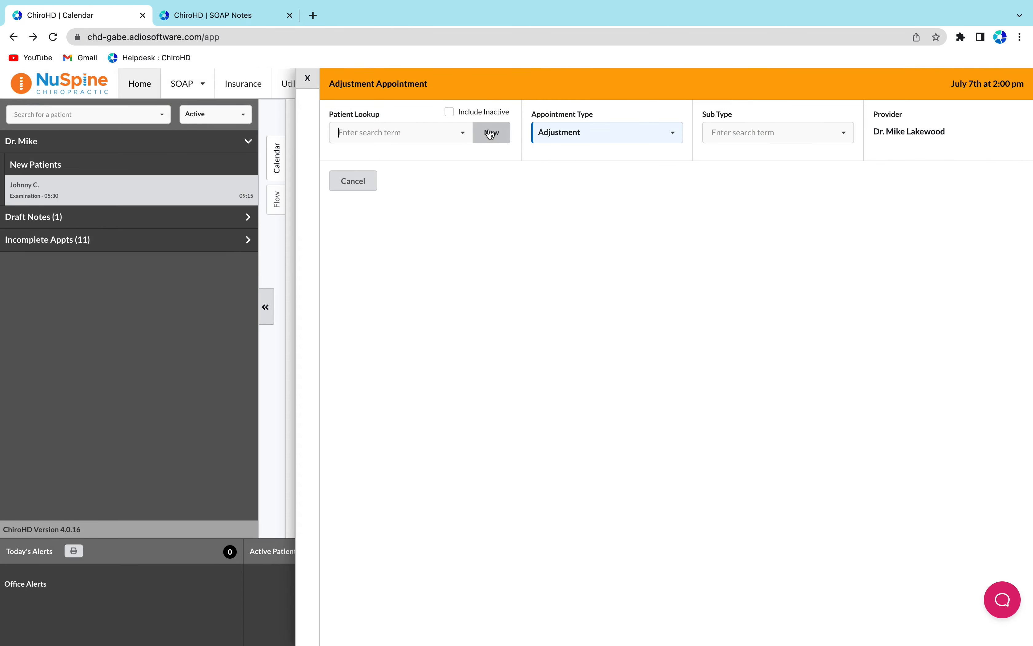
pyautogui.click(491, 134)
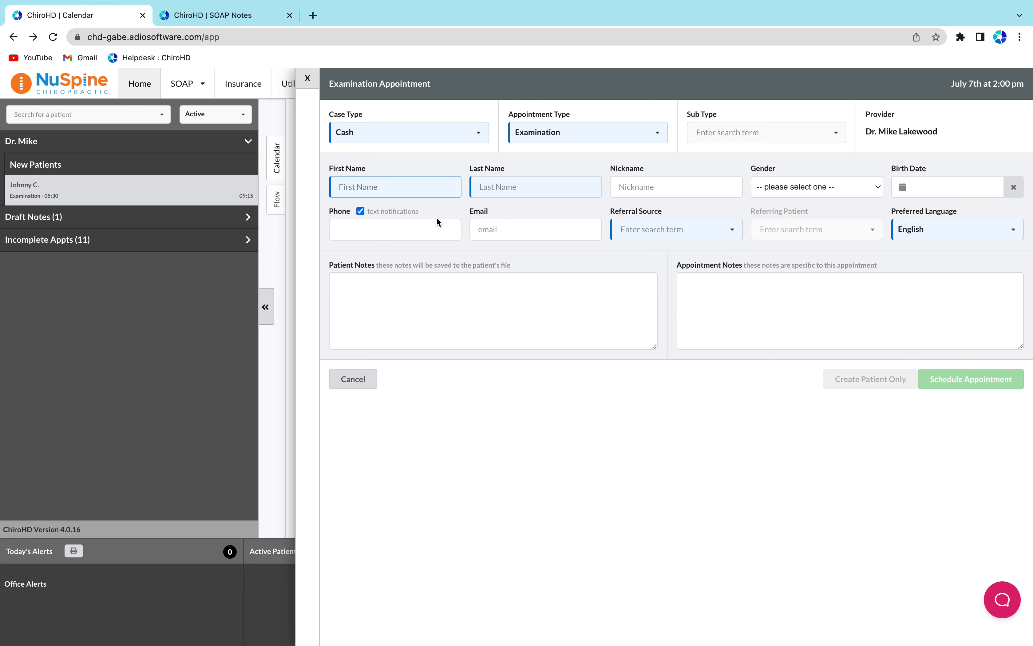
pyautogui.click(307, 79)
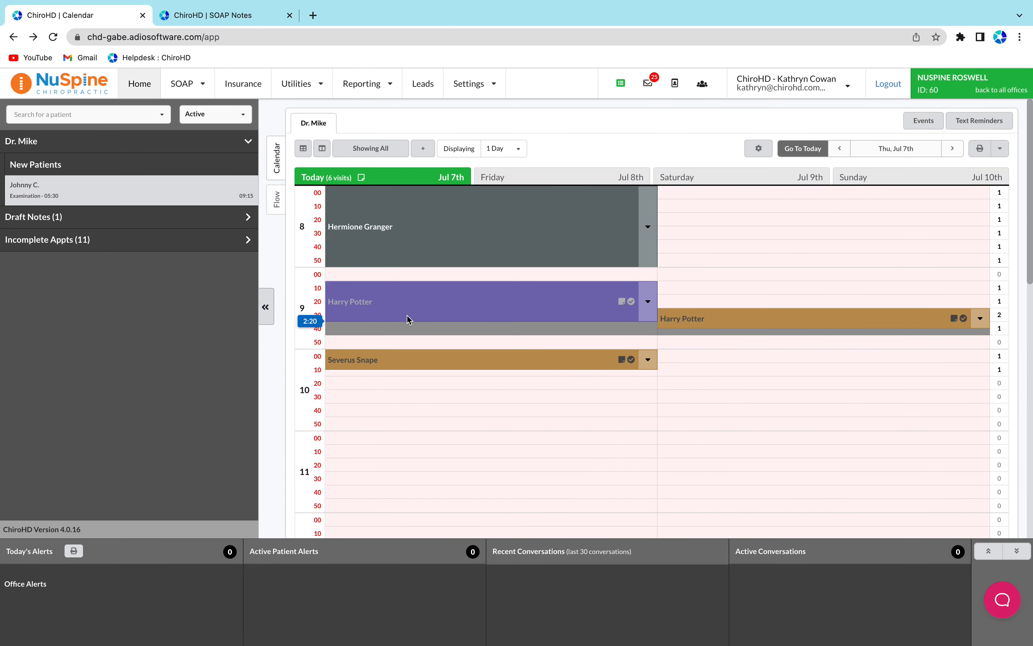
# Set Hermione Granger's 8:00 appointment status to Arrived
pyautogui.moveTo(408, 318)
pyautogui.click(648, 224)
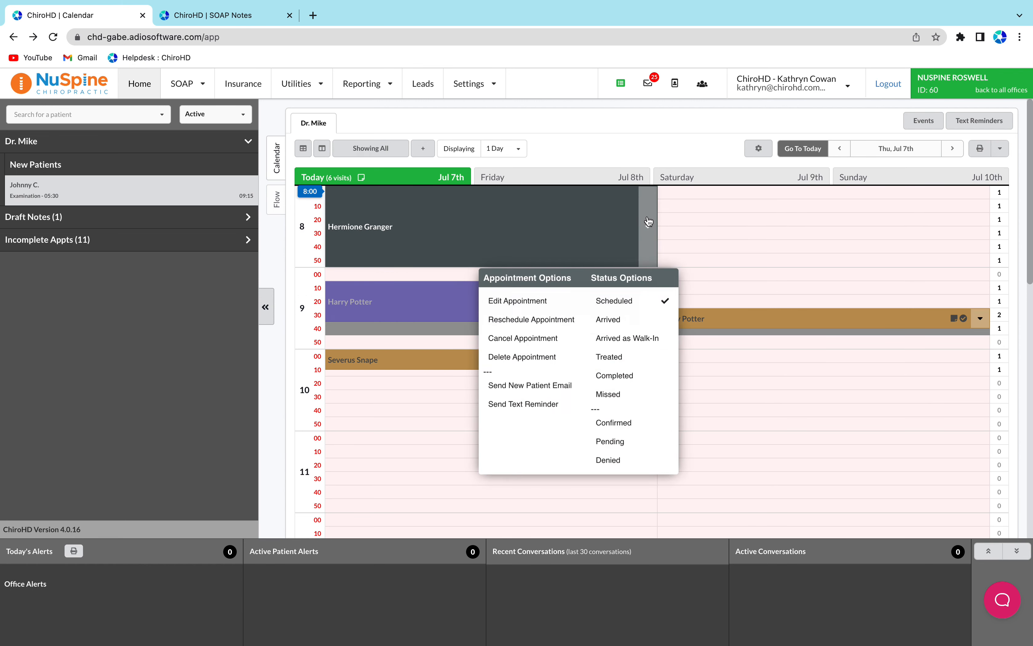
pyautogui.click(622, 324)
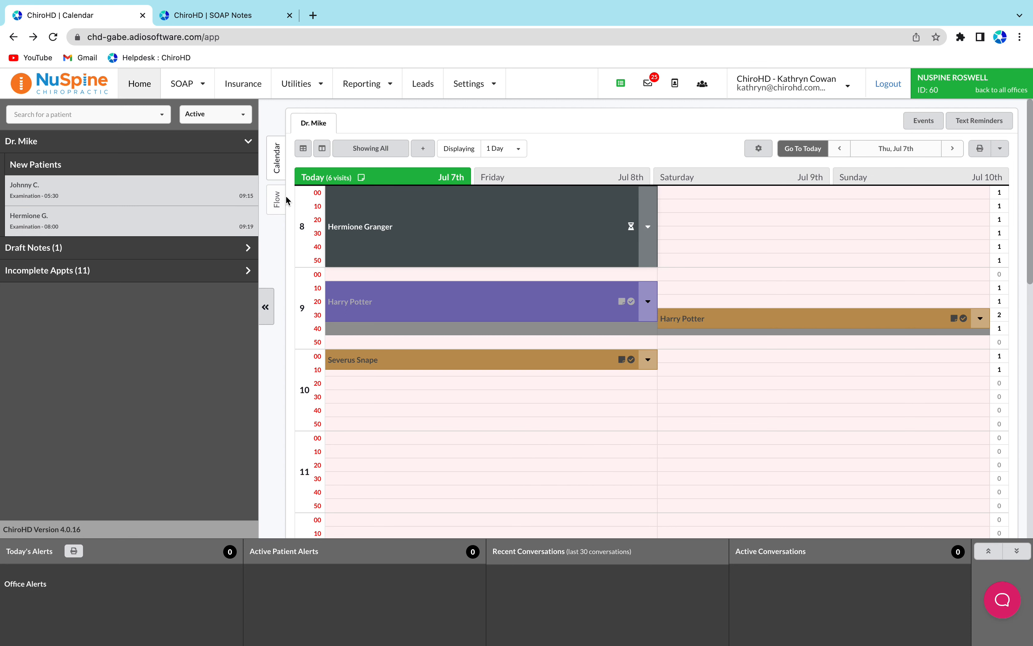
pyautogui.click(277, 200)
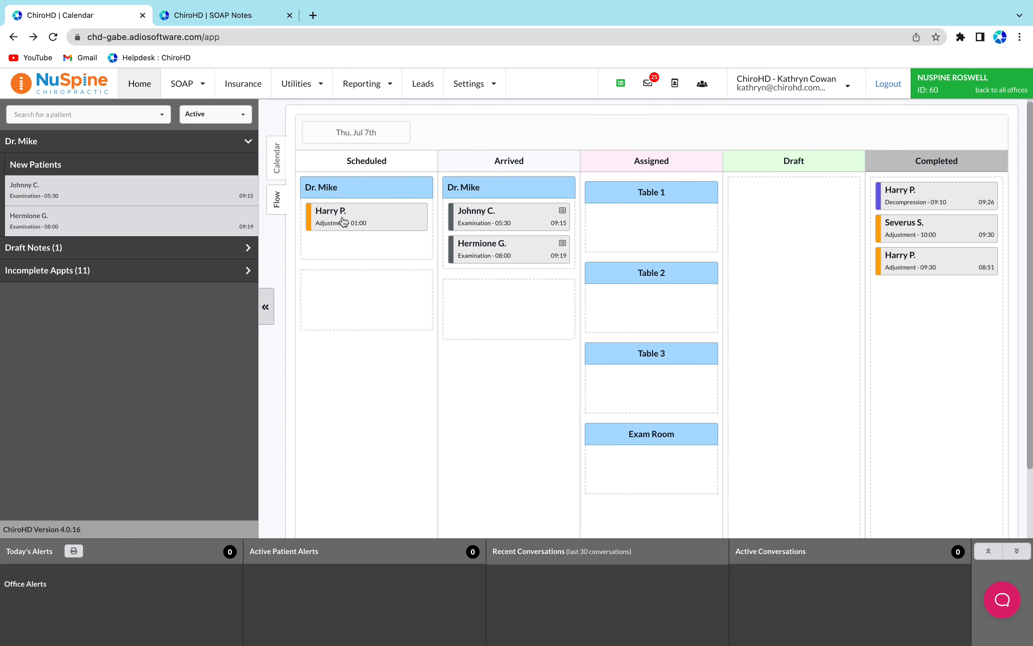
pyautogui.moveTo(329, 220); pyautogui.dragTo(473, 284)
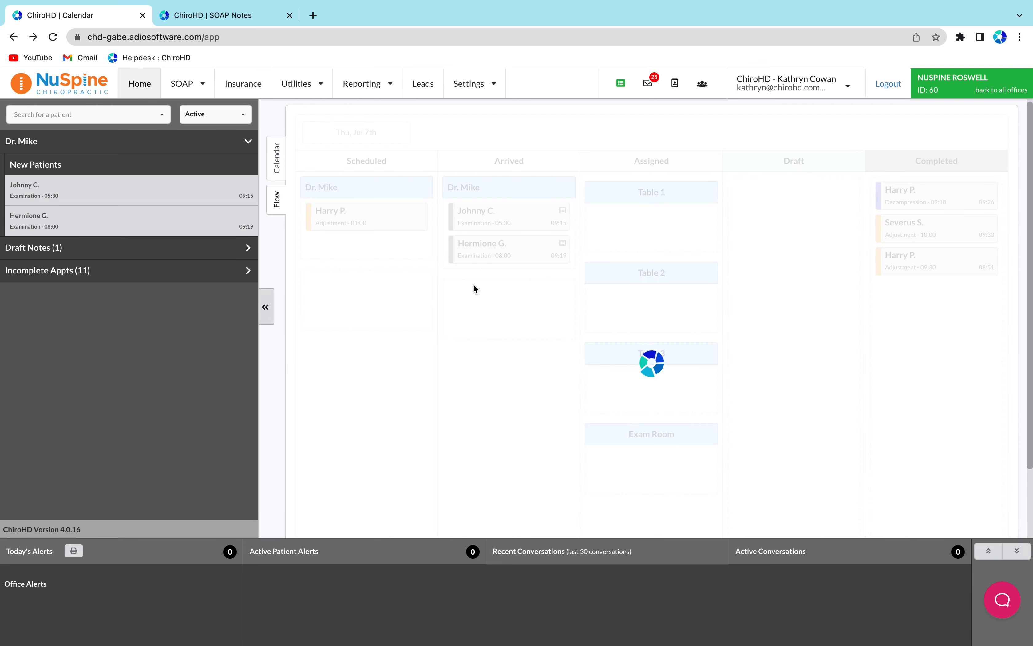
pyautogui.click(285, 159)
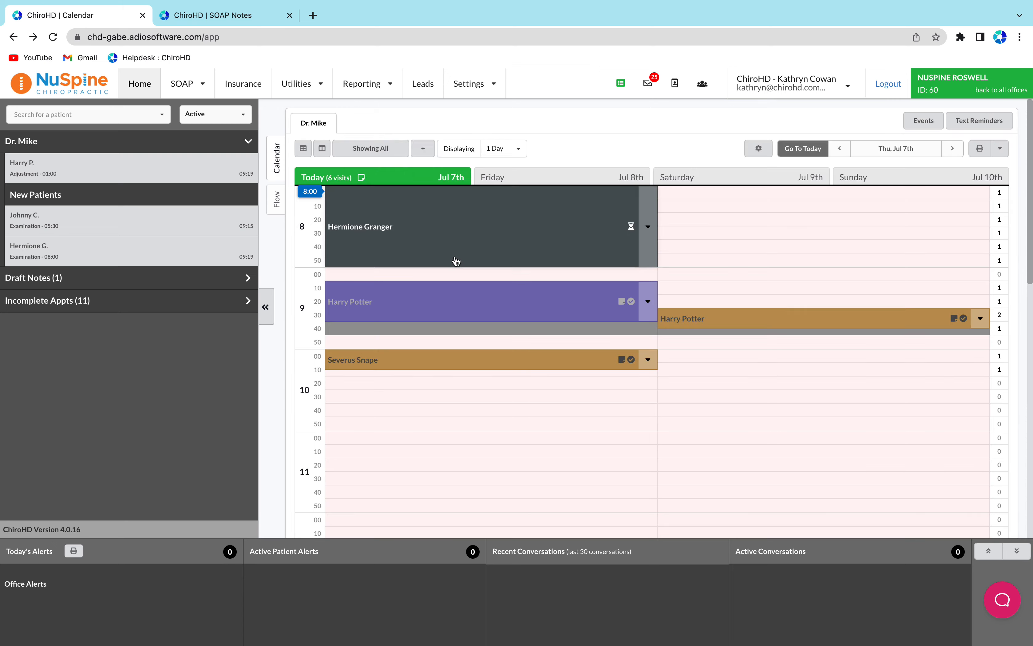
# Set Hermione Granger's 8:00 appointment status to Missed
pyautogui.click(641, 260)
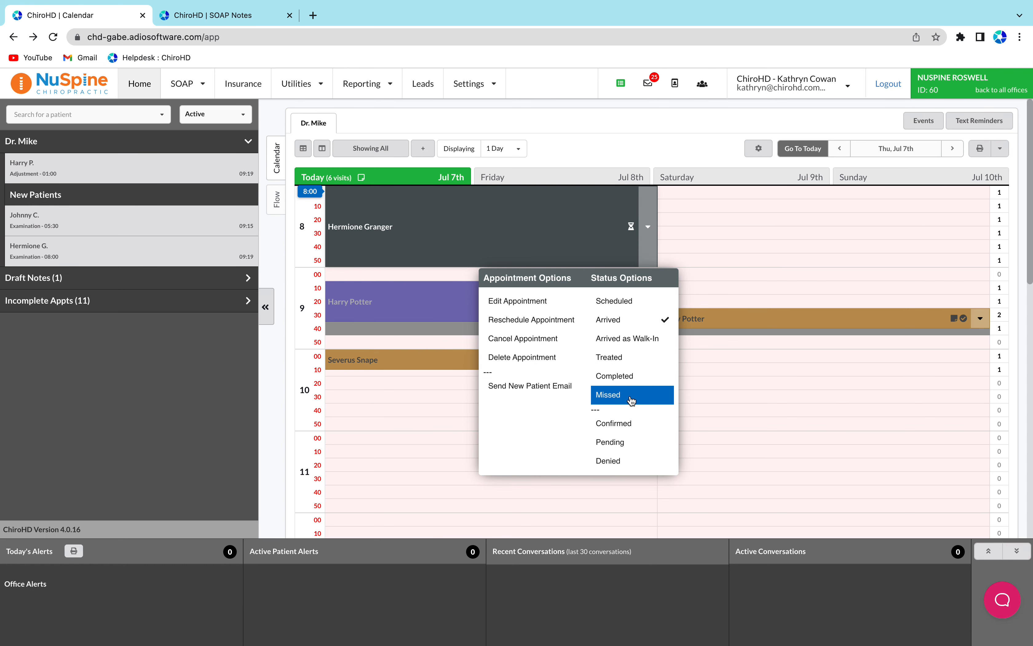
pyautogui.click(631, 399)
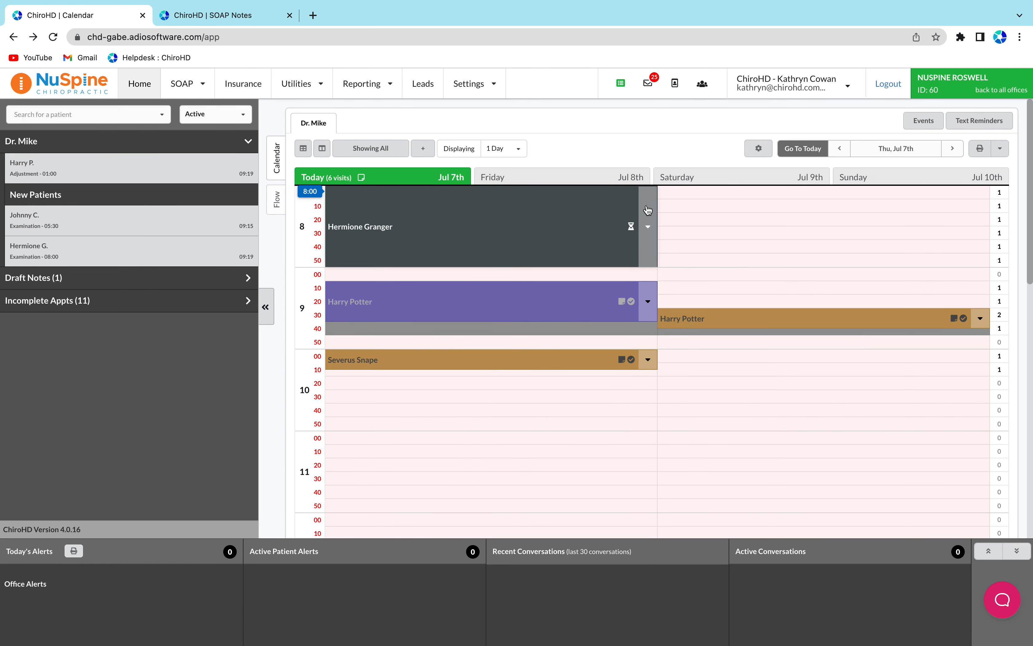
pyautogui.click(648, 231)
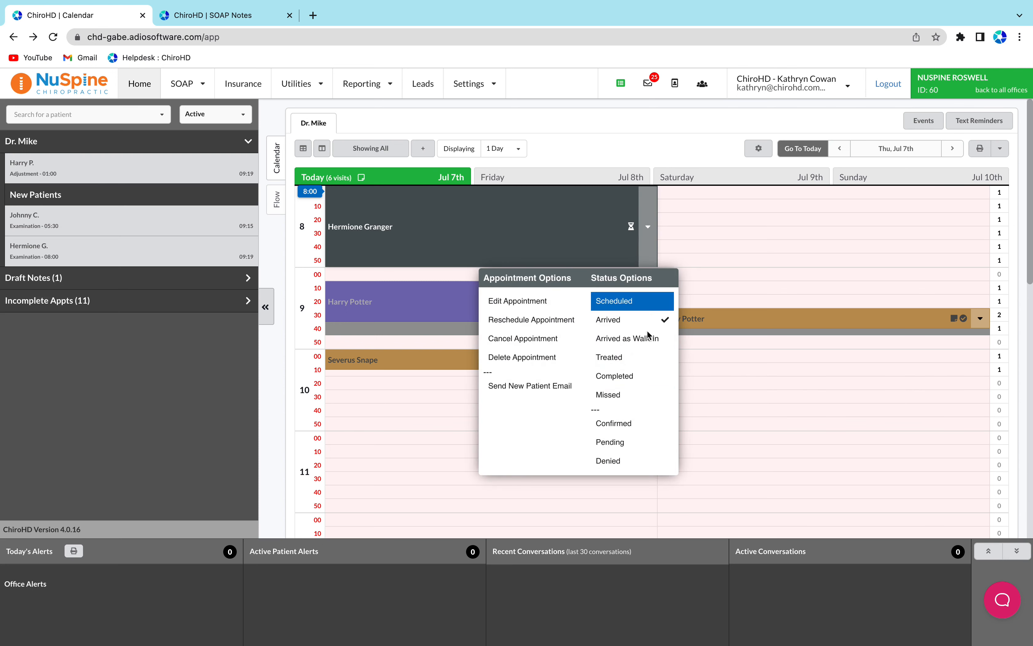
pyautogui.click(610, 401)
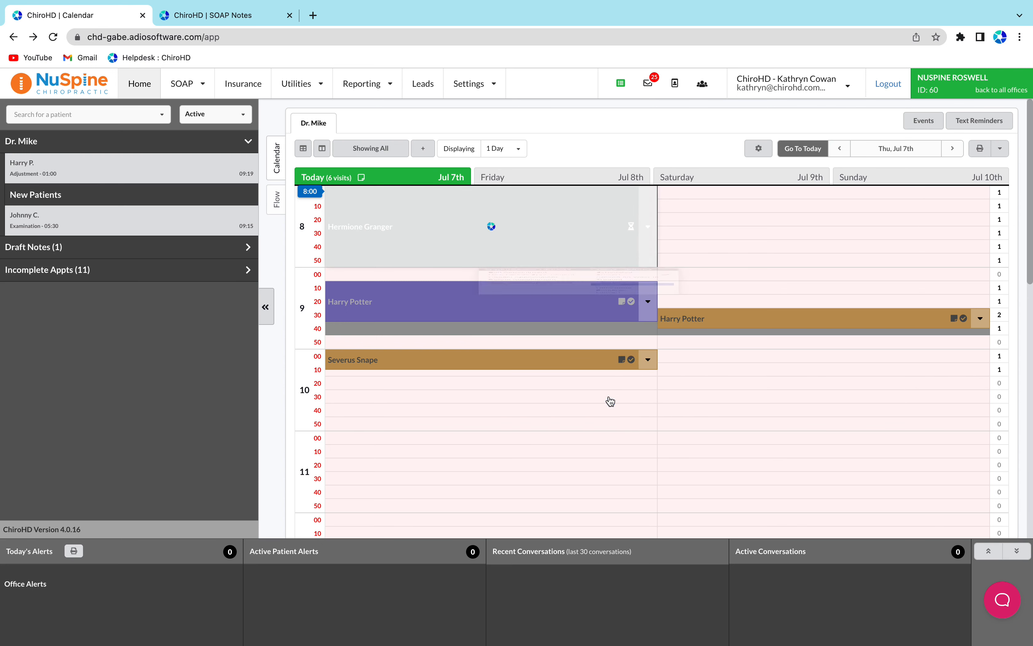
# Review the edit form and appointment type options of Harry Potter's 9:10 appointment without saving
pyautogui.click(649, 301)
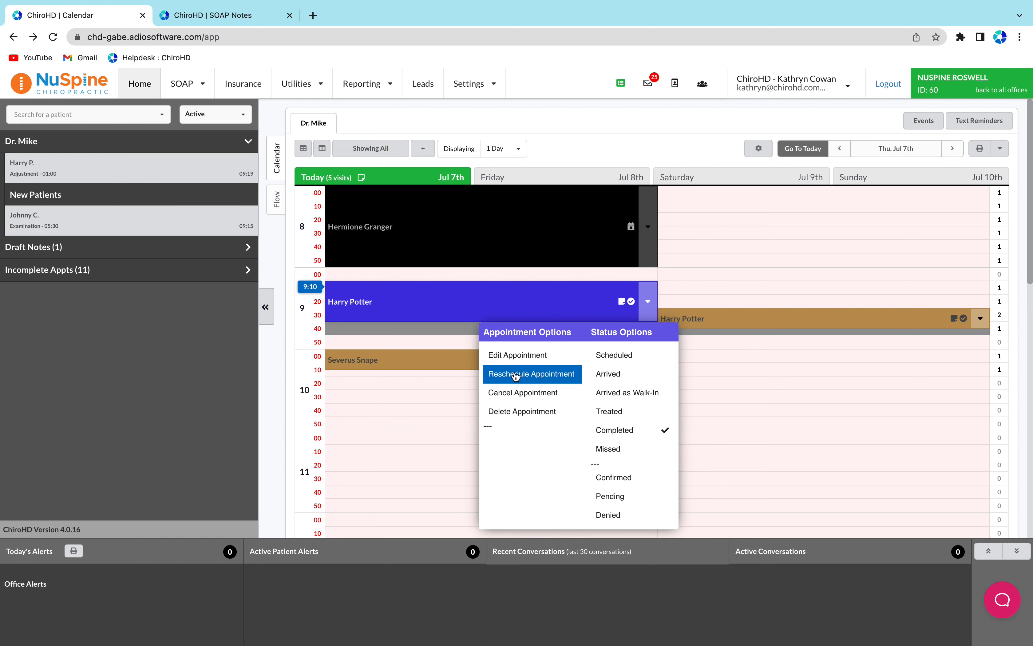
pyautogui.click(507, 356)
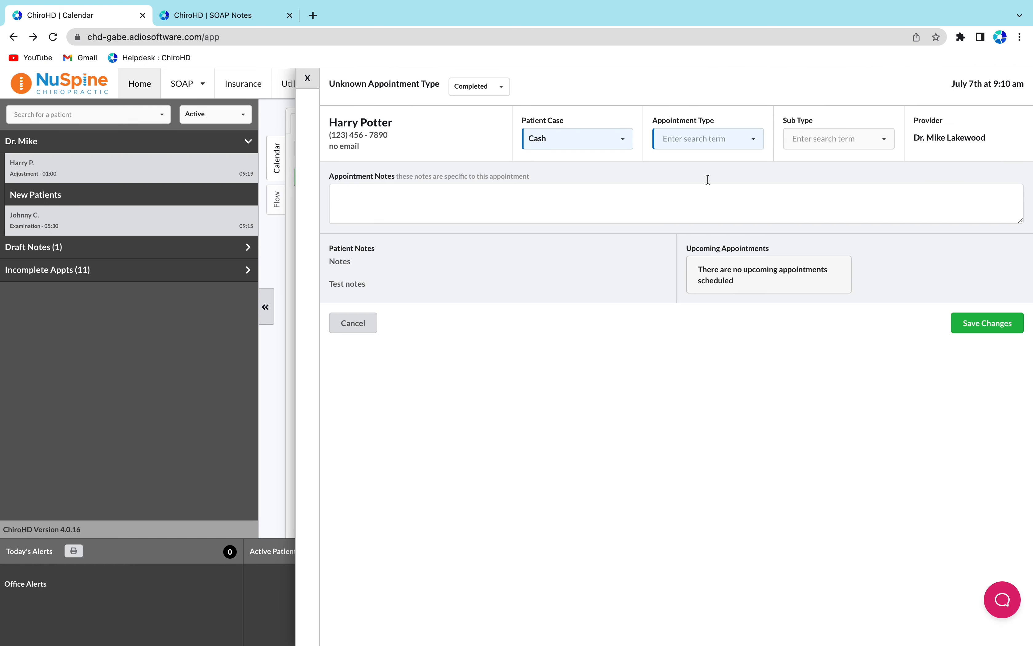
pyautogui.click(698, 139)
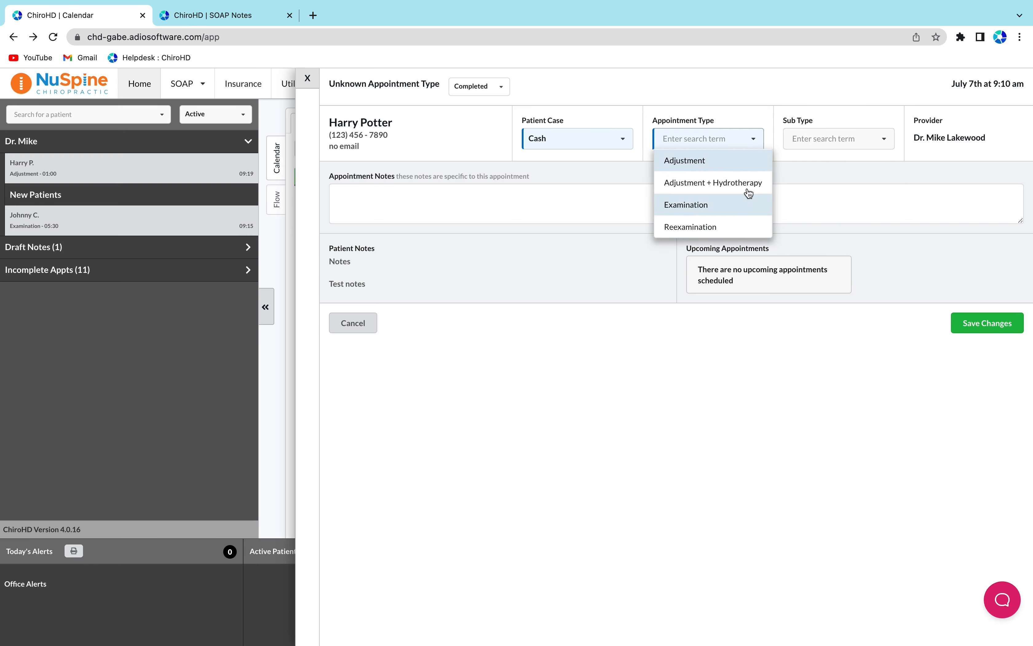
pyautogui.click(588, 140)
pyautogui.click(352, 323)
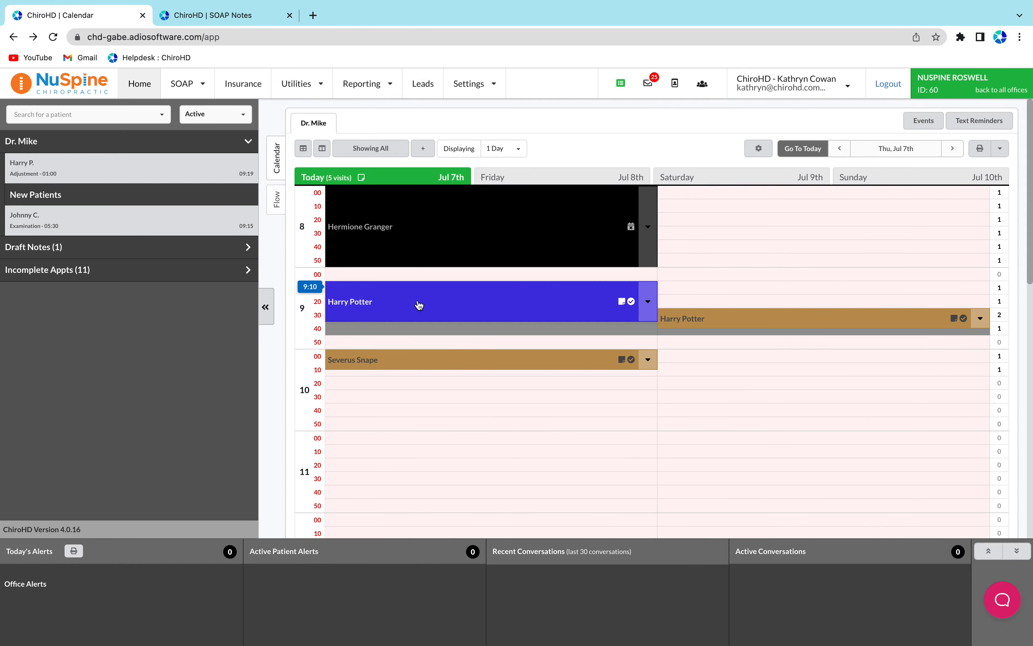
pyautogui.click(648, 303)
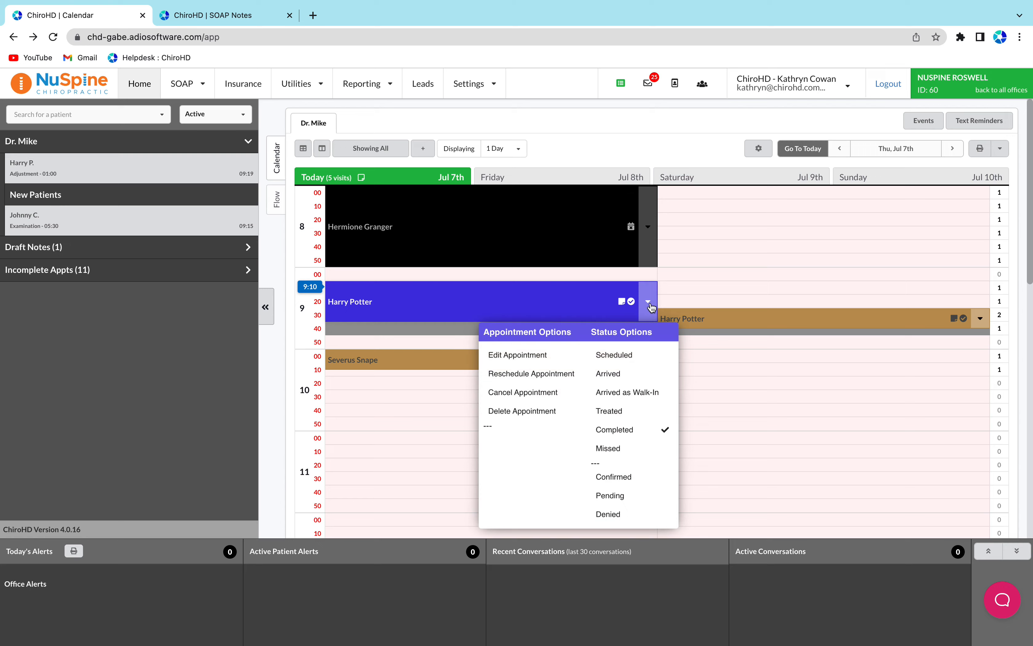
pyautogui.click(521, 392)
pyautogui.click(348, 149)
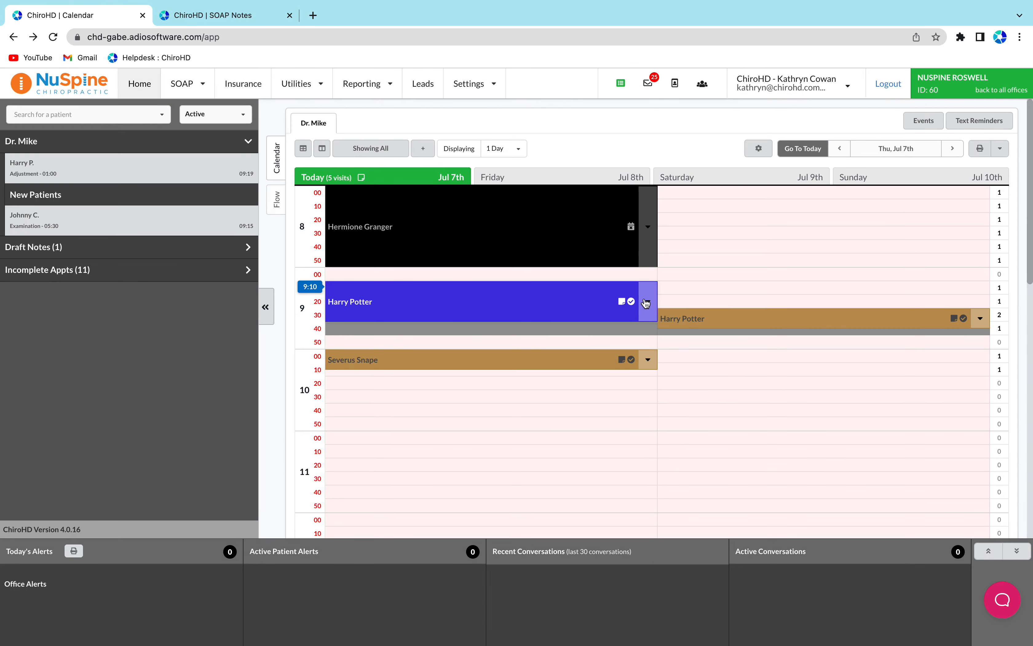
# Reschedule Harry Potter's 9:10 appointment to Monday, July 18th 2022 at 8:40 am with Dr. Mike
pyautogui.click(648, 302)
pyautogui.click(545, 376)
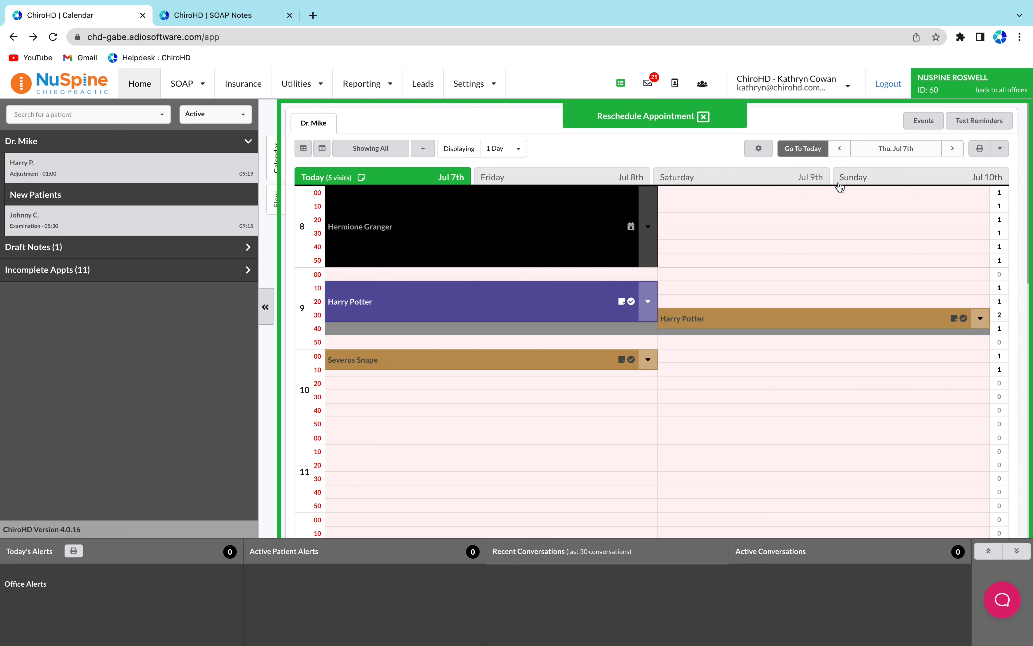
pyautogui.click(898, 150)
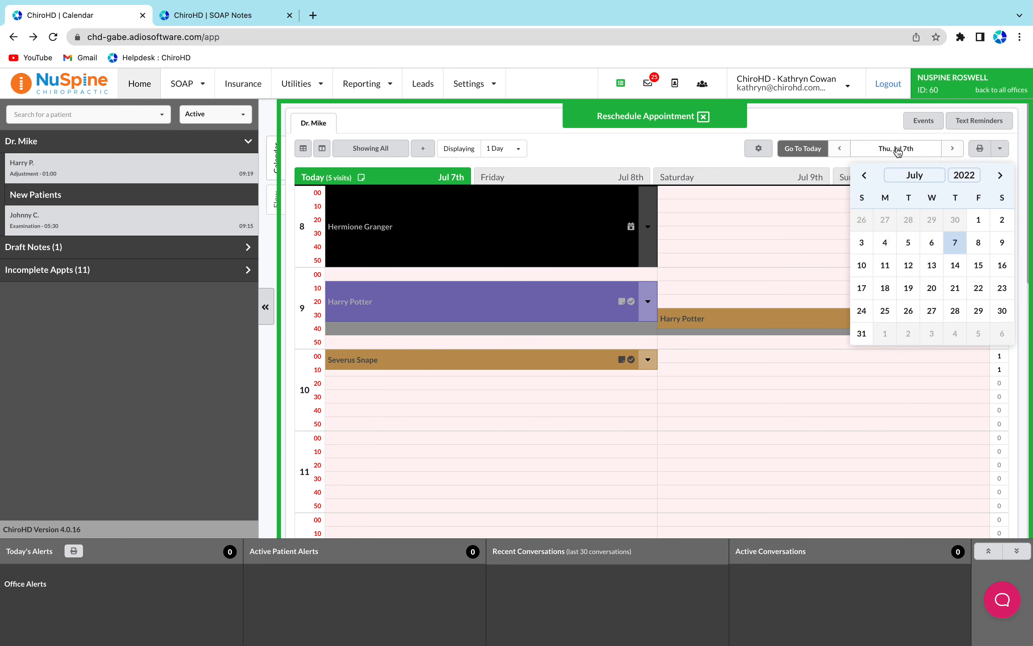
pyautogui.click(896, 295)
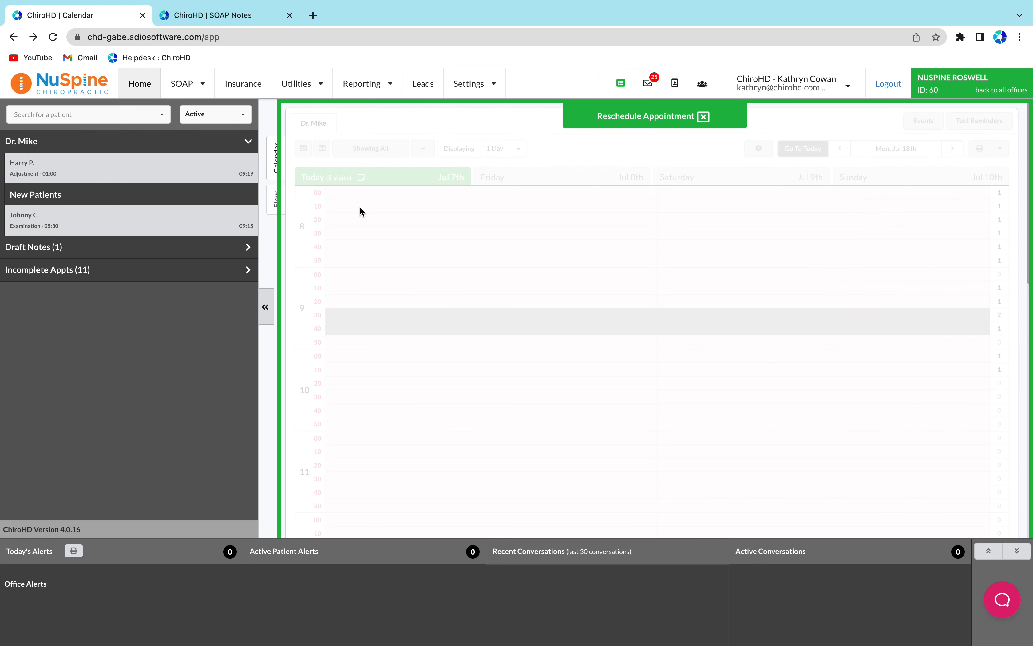
pyautogui.click(346, 252)
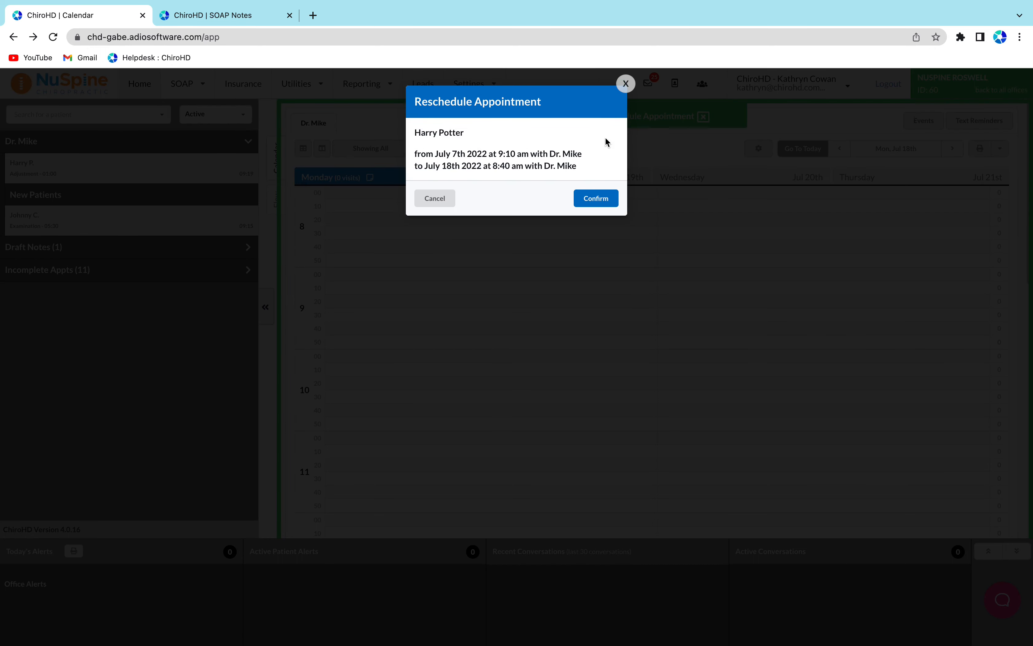
pyautogui.click(596, 198)
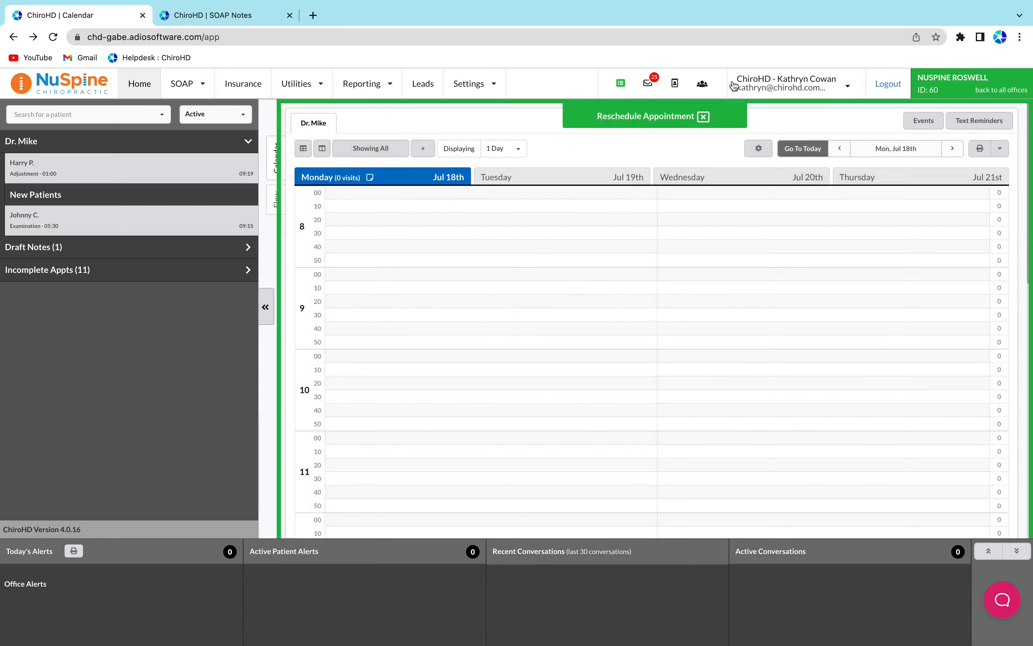
# Return to today's calendar and open Harry Potter's 9:30 appointment to view his patient details
pyautogui.click(799, 150)
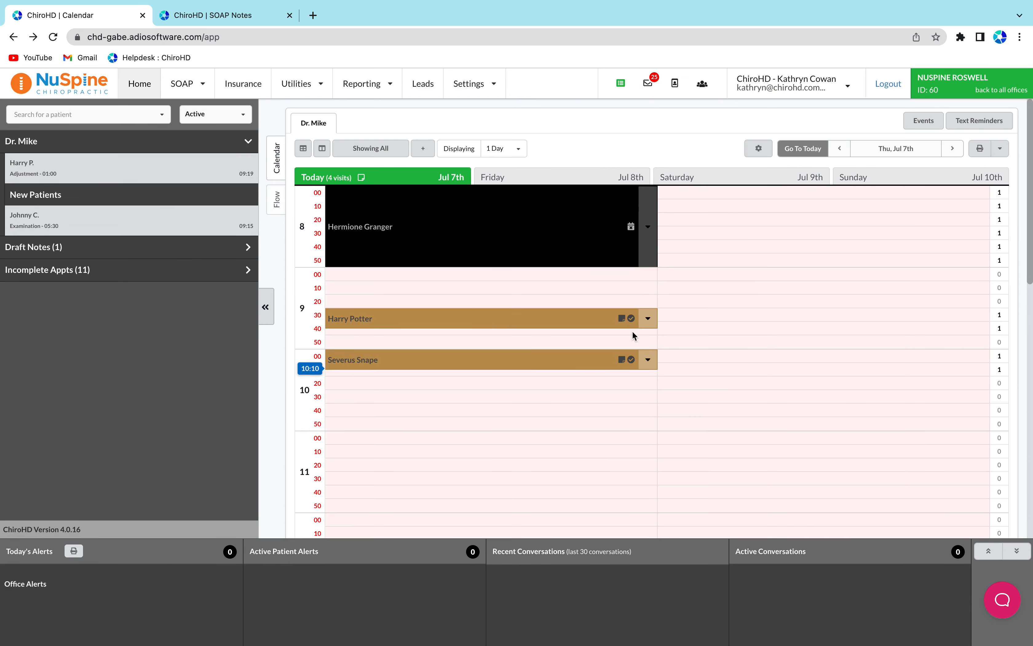
pyautogui.scroll(-8, 409, 417)
pyautogui.scroll(9, 409, 419)
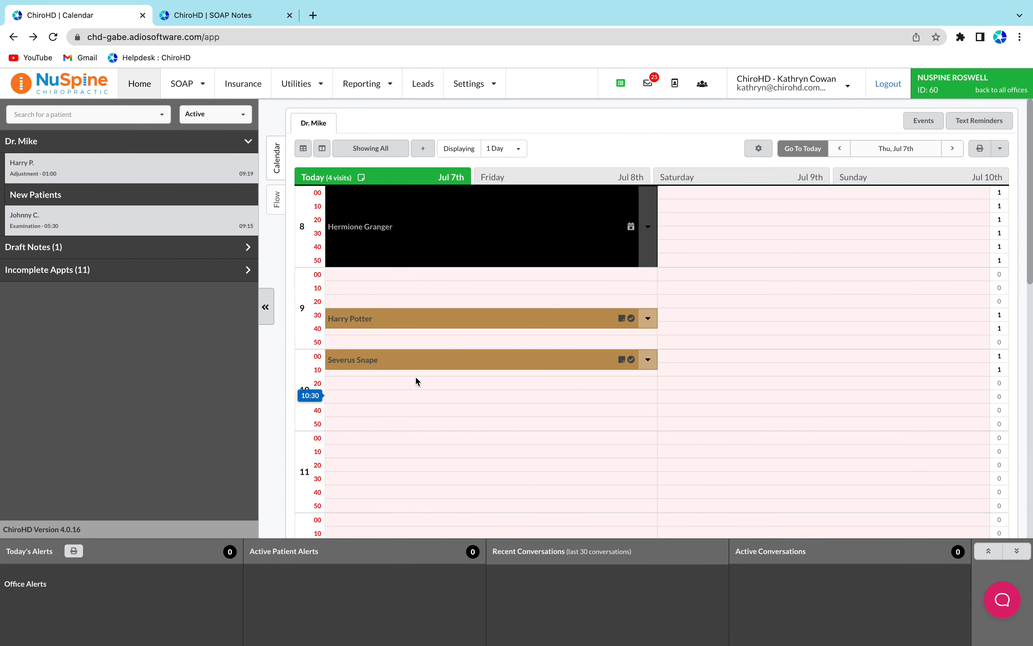
pyautogui.click(408, 321)
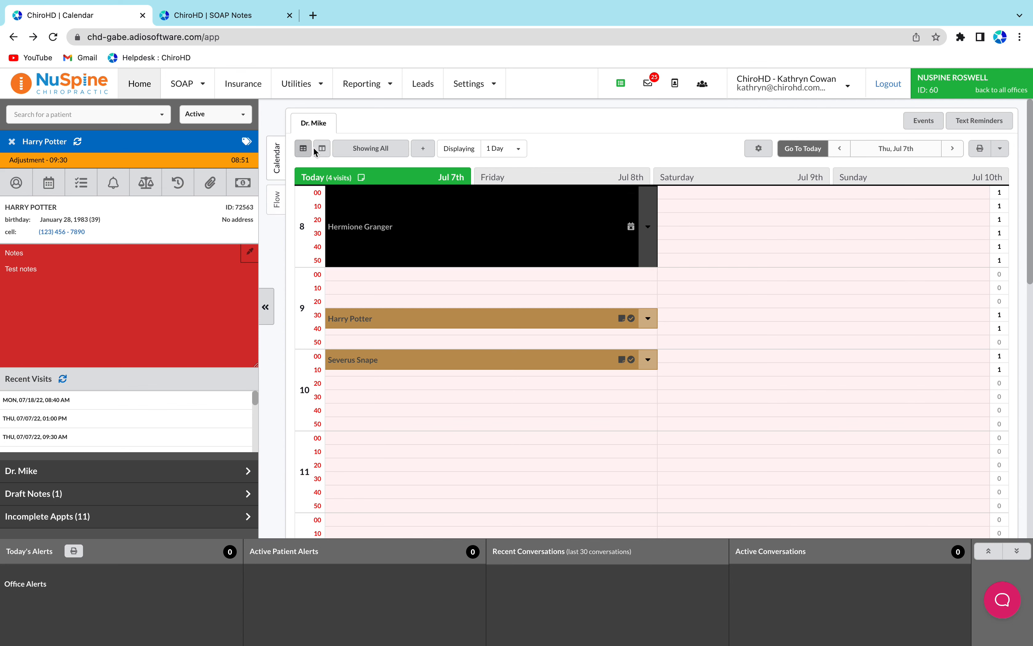
# Switch the calendar display to Provider View, then back to Tab View
pyautogui.click(303, 148)
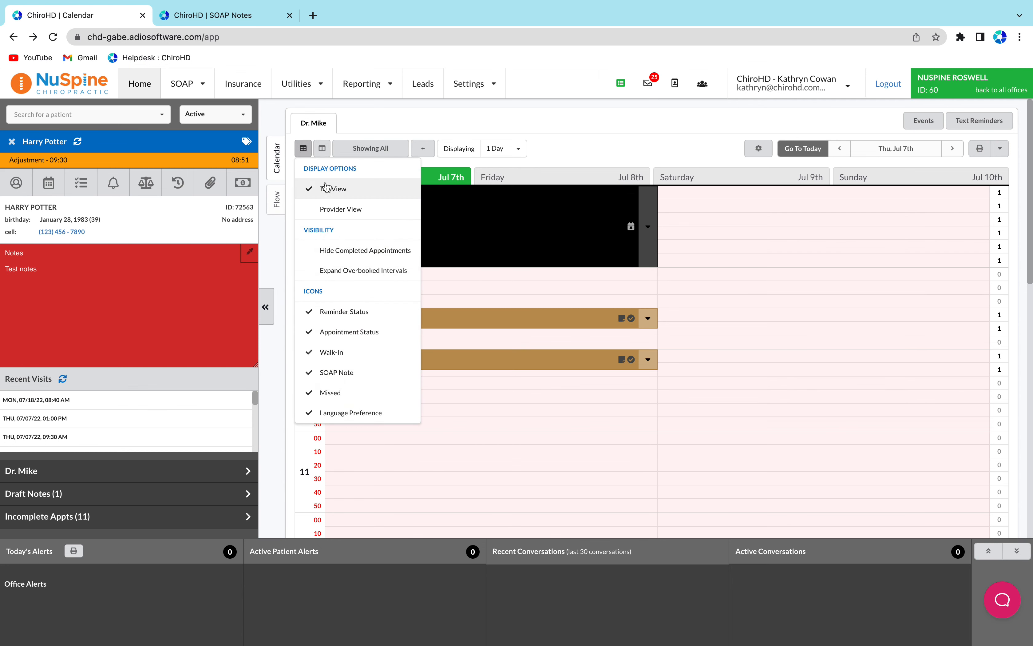
pyautogui.click(340, 209)
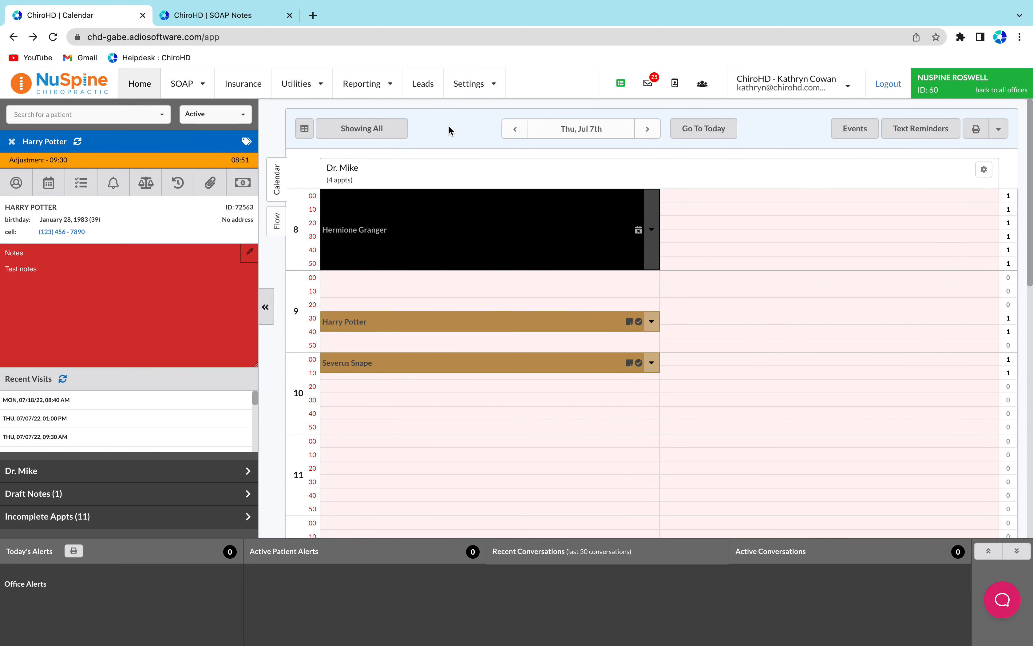
pyautogui.click(304, 128)
pyautogui.click(335, 217)
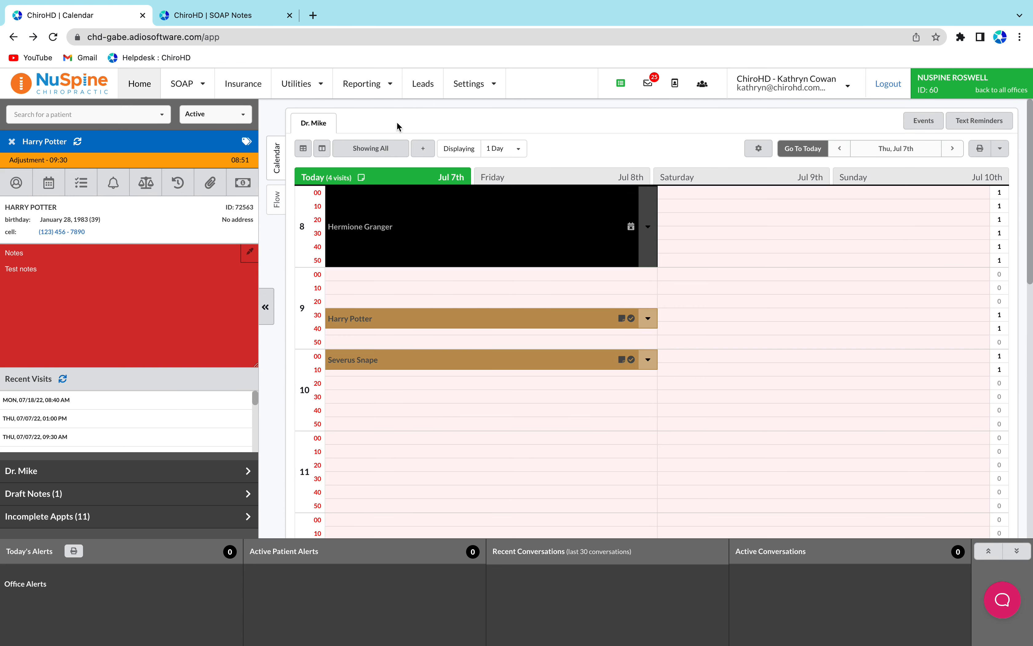
# Turn on Hide Completed Appointments in the calendar display options
pyautogui.click(303, 150)
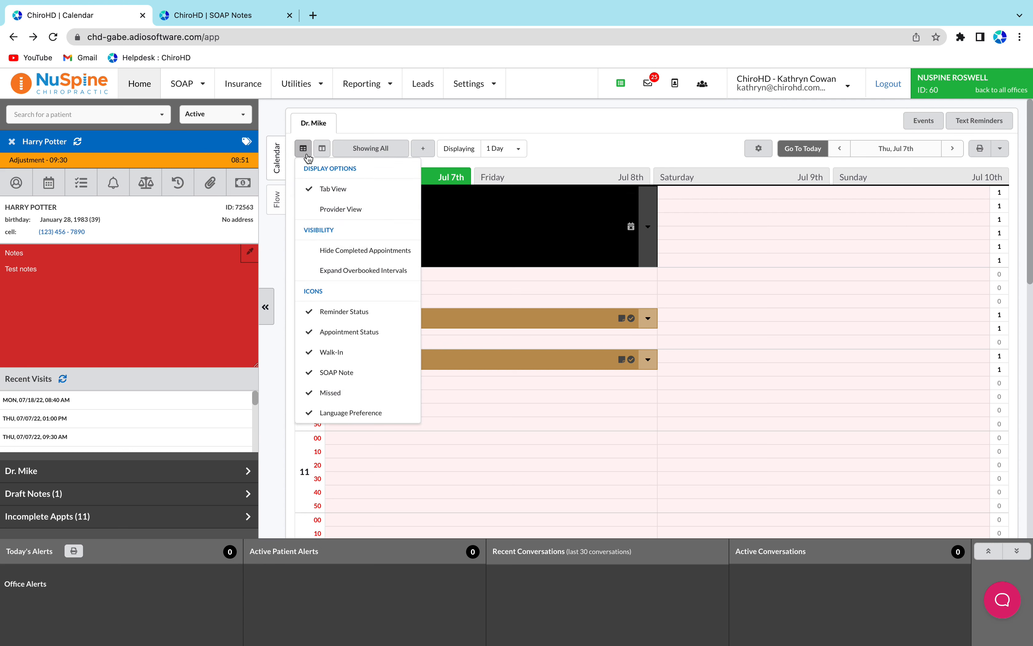
pyautogui.click(374, 254)
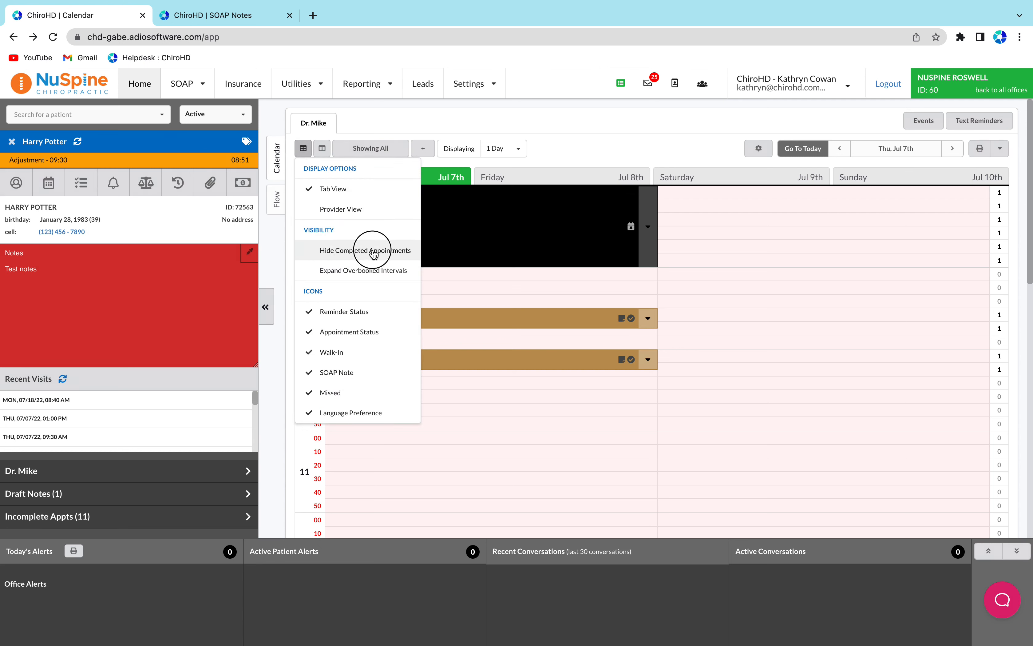